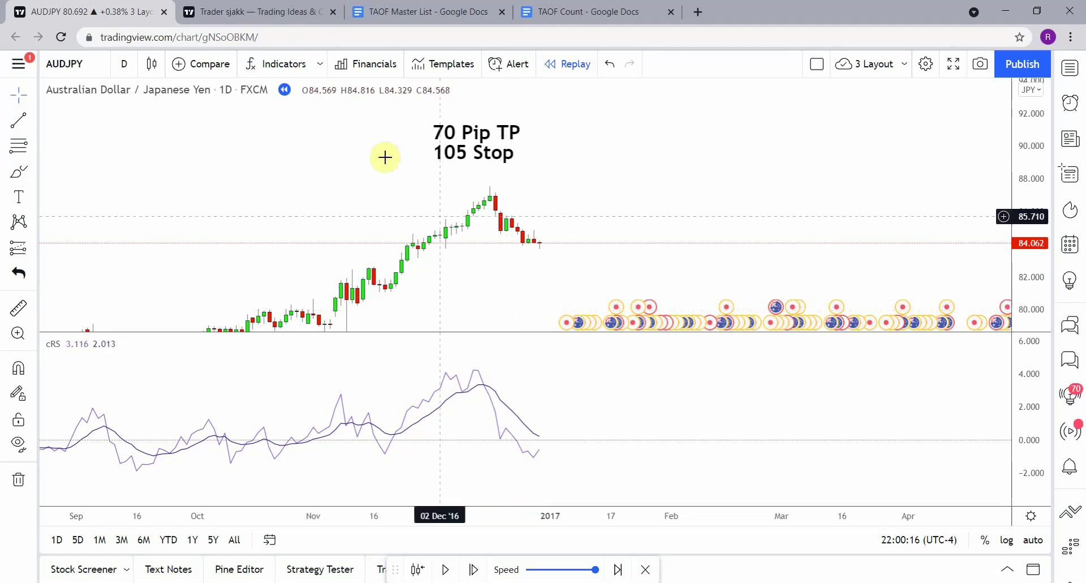
# Bring up the TAOF Count document: 437 indicators with 181 winners, 34 strategies with 9 winners
pyautogui.click(557, 11)
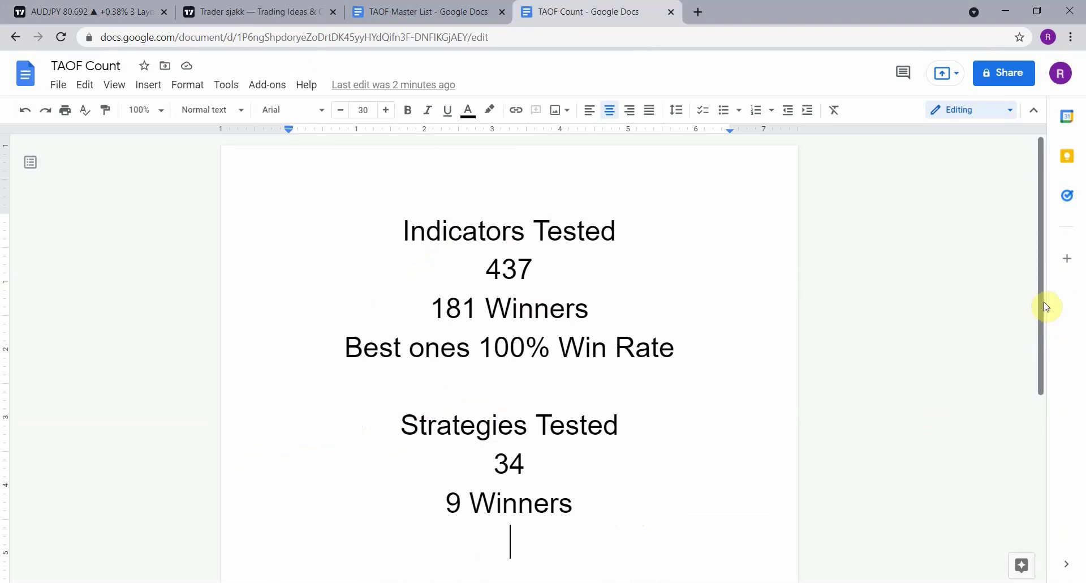
pyautogui.moveTo(1046, 307)
pyautogui.mouseDown()
pyautogui.moveTo(1041, 333)
pyautogui.moveTo(1041, 313)
pyautogui.mouseUp()
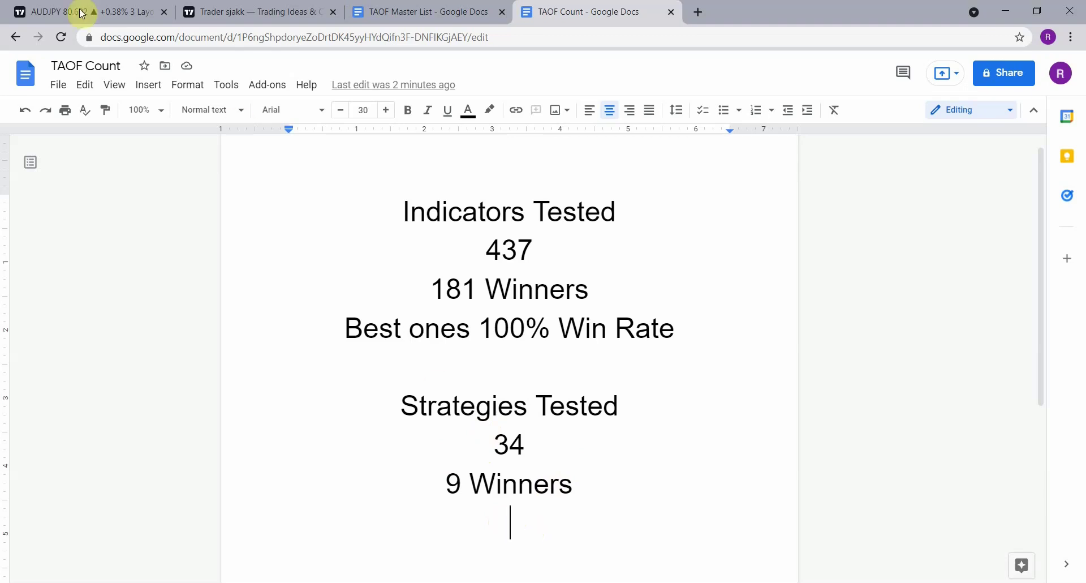
# Return to the AUDJPY daily replay chart with its cRS pane ending in late December 2016
pyautogui.click(52, 10)
pyautogui.moveTo(476, 283)
pyautogui.mouseDown()
pyautogui.moveTo(466, 269)
pyautogui.moveTo(468, 281)
pyautogui.mouseUp()
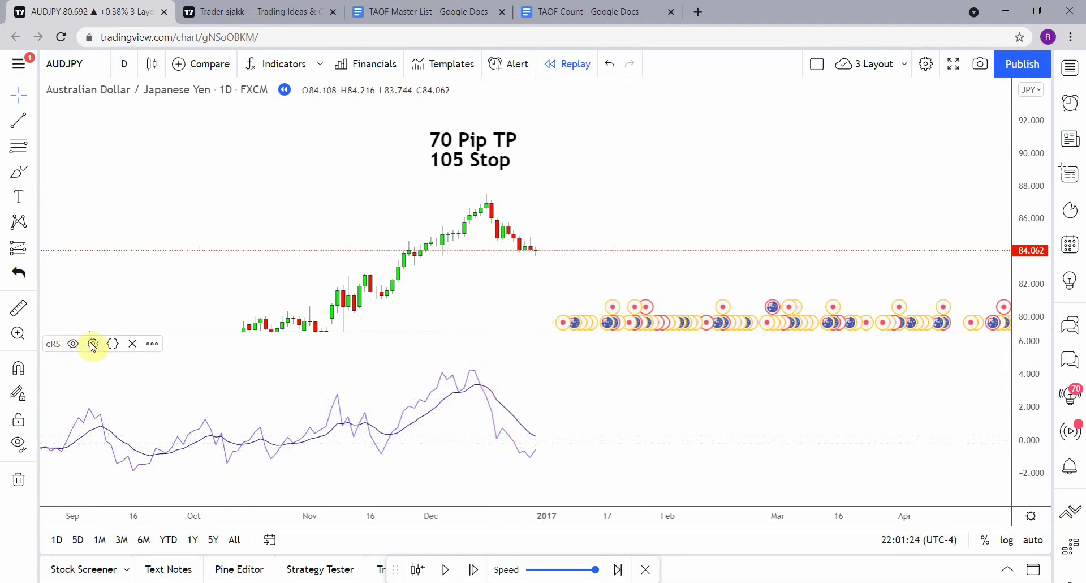
# Make the cRS indicator's RS line red with thickness 2
pyautogui.click(93, 343)
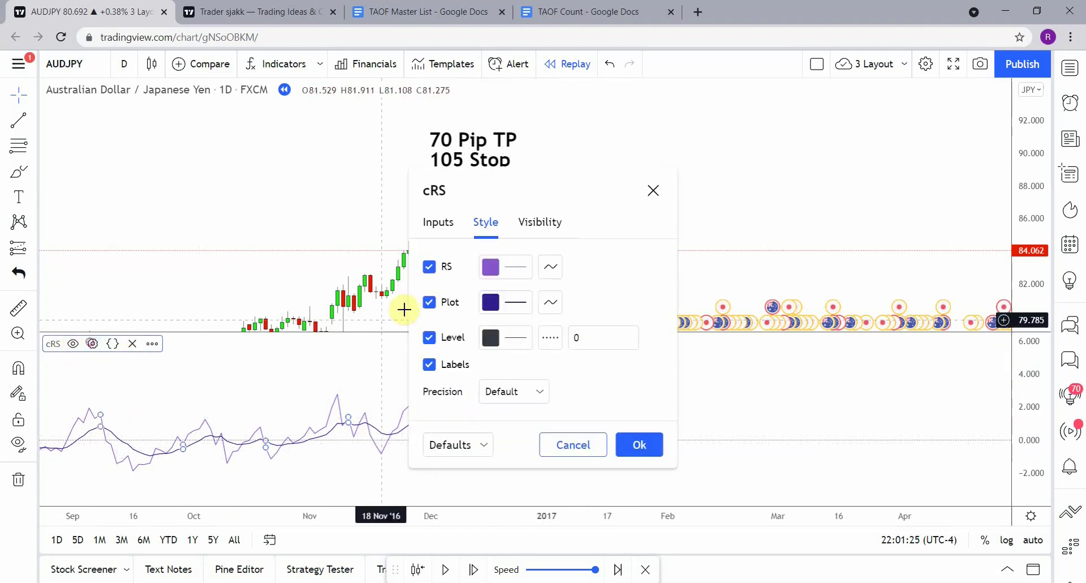
pyautogui.click(430, 269)
pyautogui.click(430, 267)
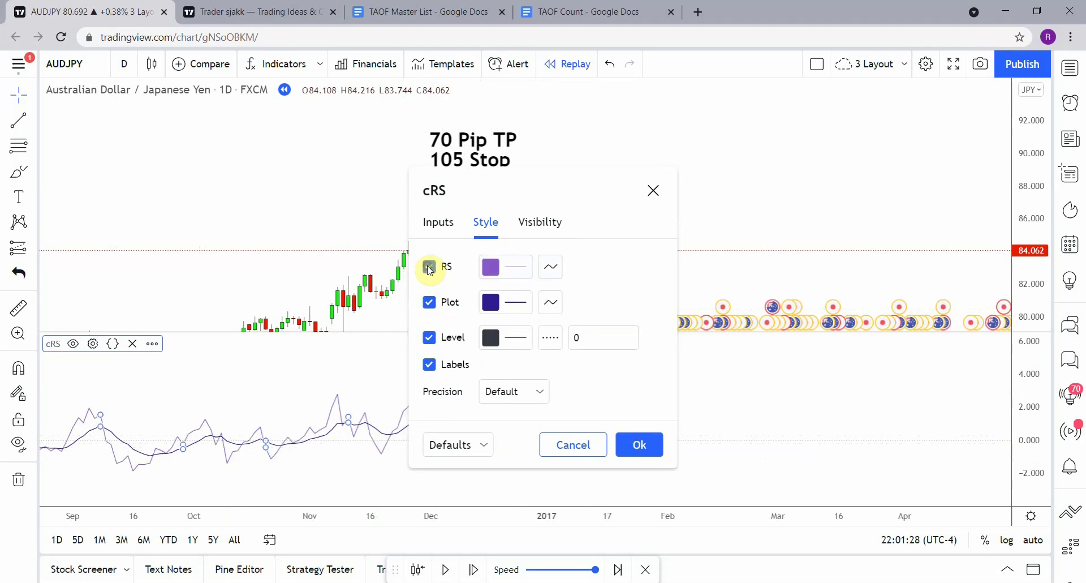
pyautogui.click(487, 266)
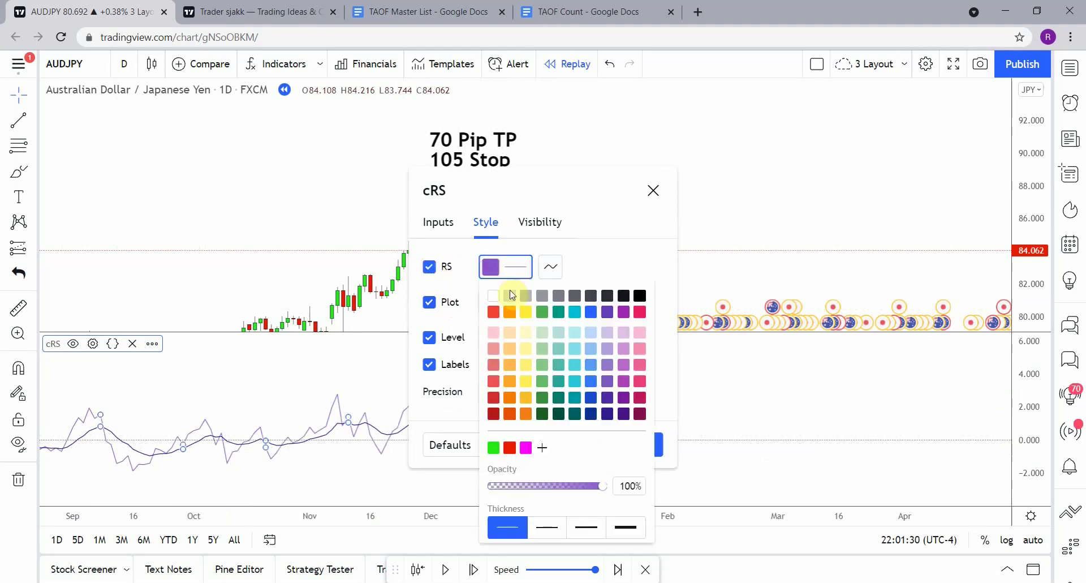
pyautogui.click(512, 313)
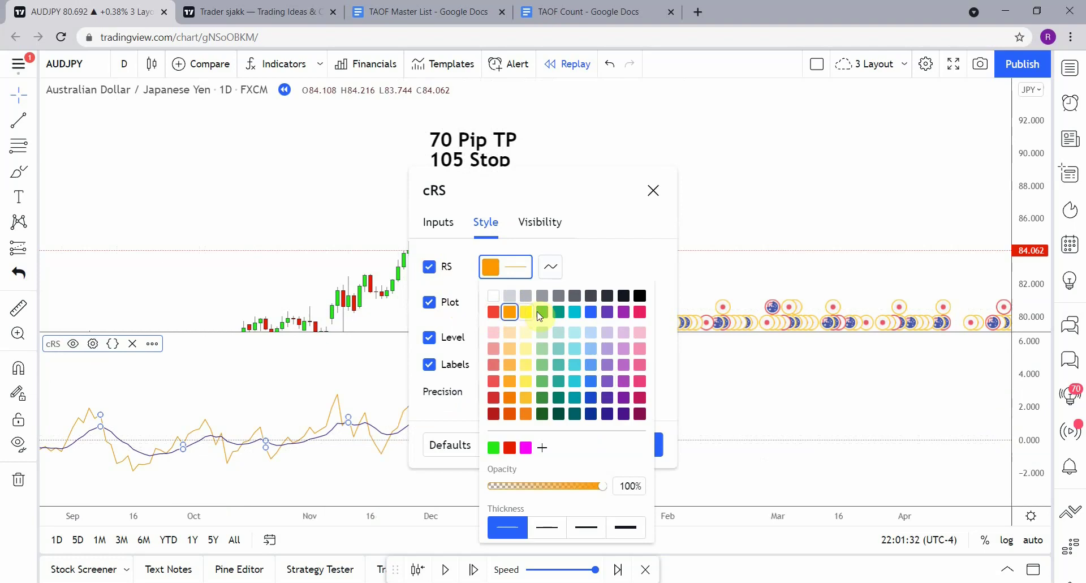
pyautogui.click(592, 313)
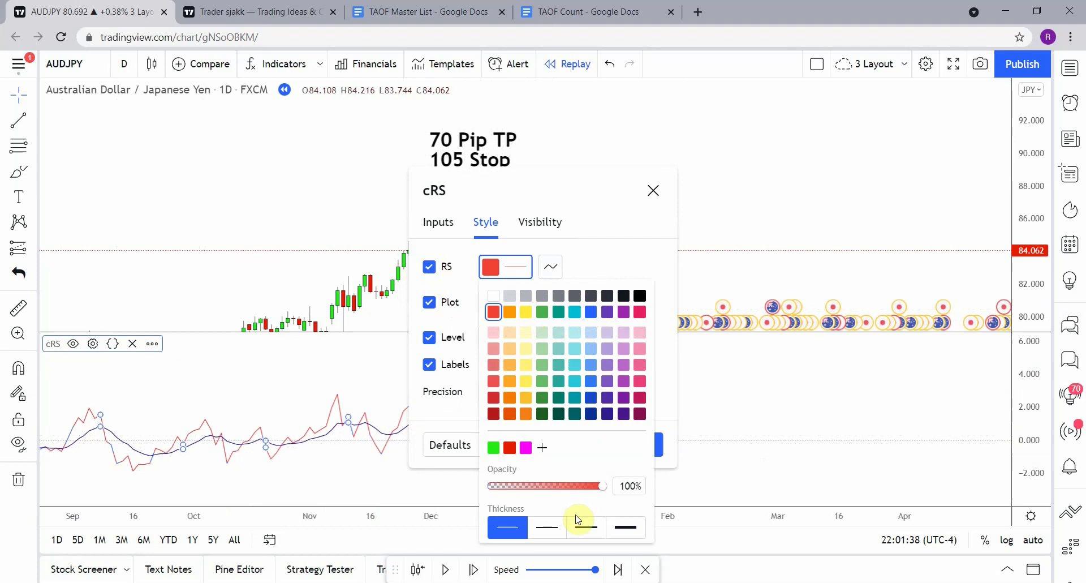
pyautogui.click(559, 527)
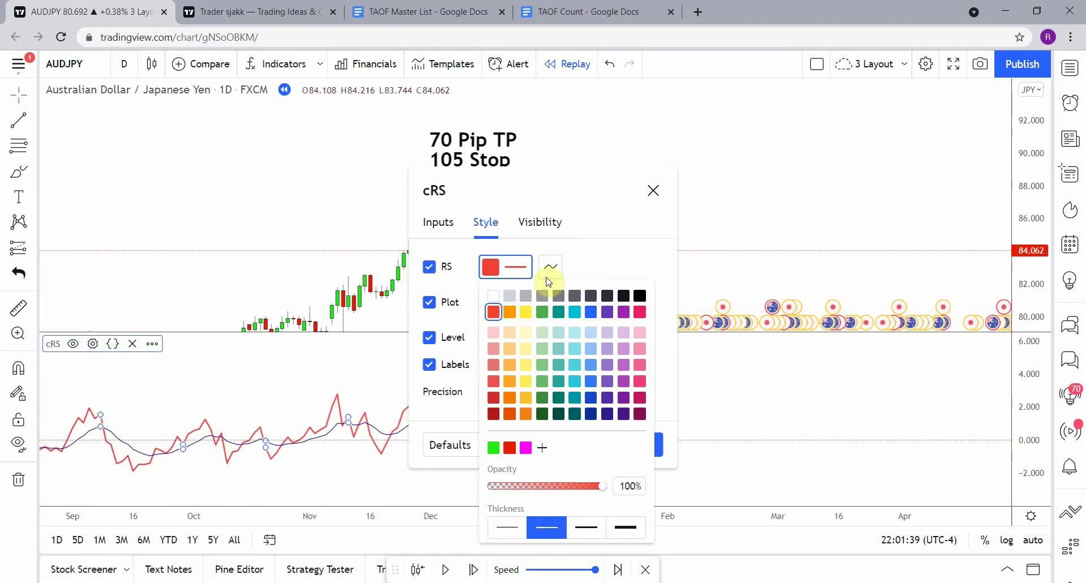
pyautogui.click(622, 251)
# Set the cRS plot line thickness to 2 and apply the style changes
pyautogui.click(491, 302)
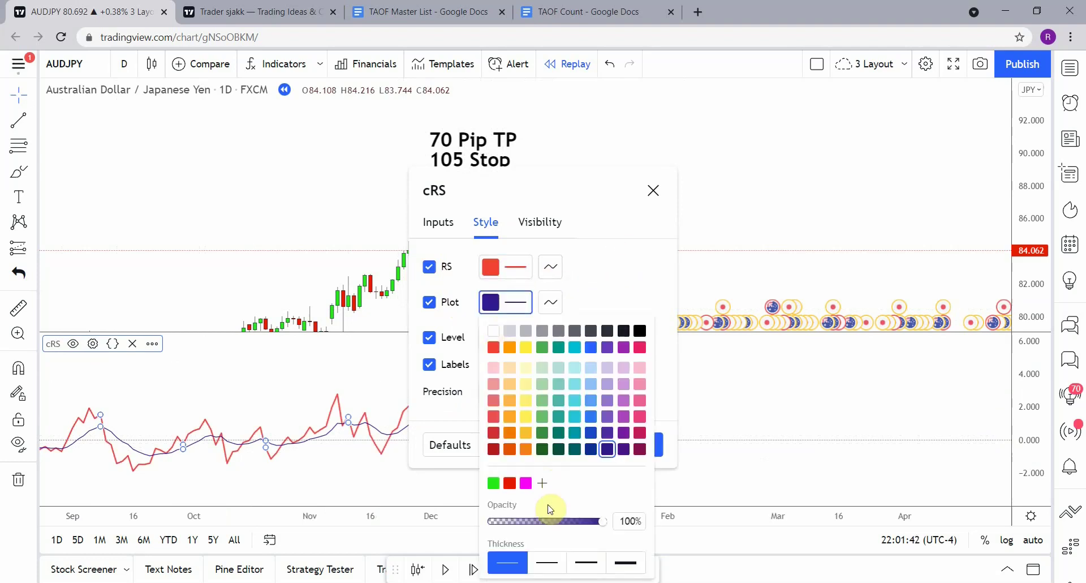
pyautogui.click(551, 566)
pyautogui.click(634, 249)
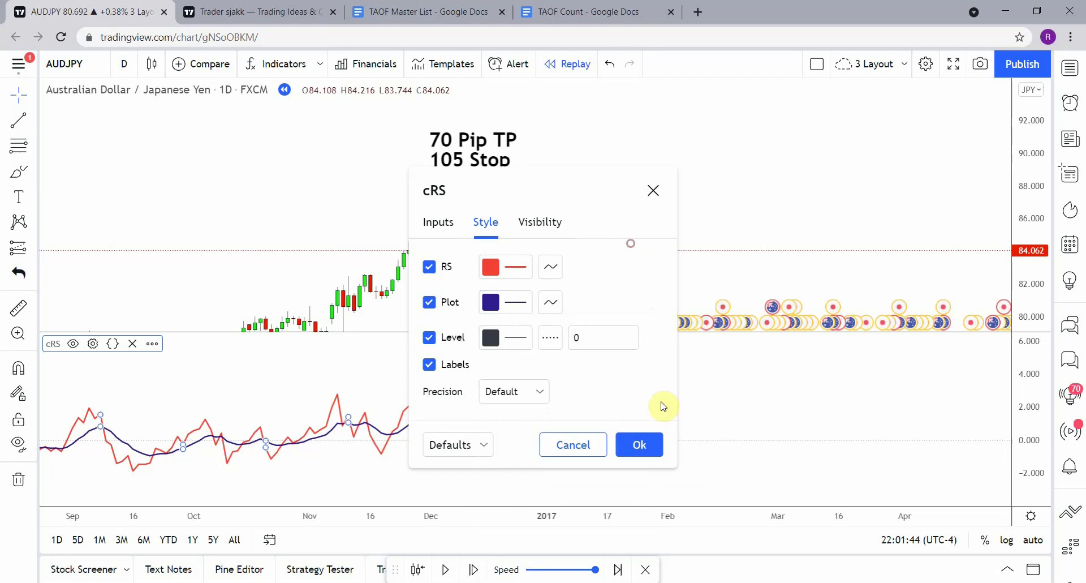
pyautogui.click(642, 445)
pyautogui.moveTo(425, 449); pyautogui.dragTo(417, 469)
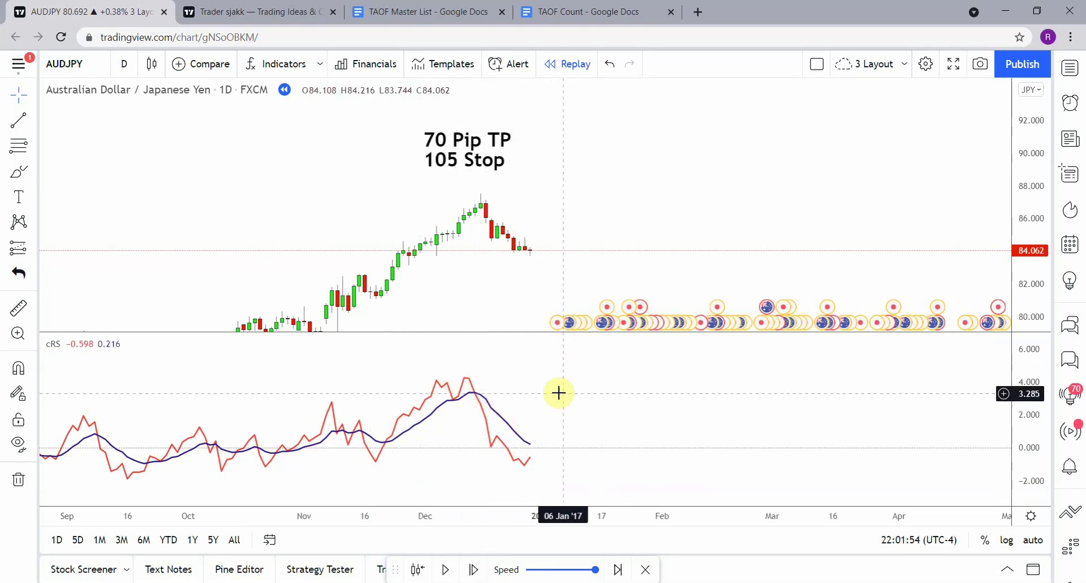
# Advance the AUDJPY replay six bars into January 2017
pyautogui.moveTo(558, 393); pyautogui.dragTo(549, 392)
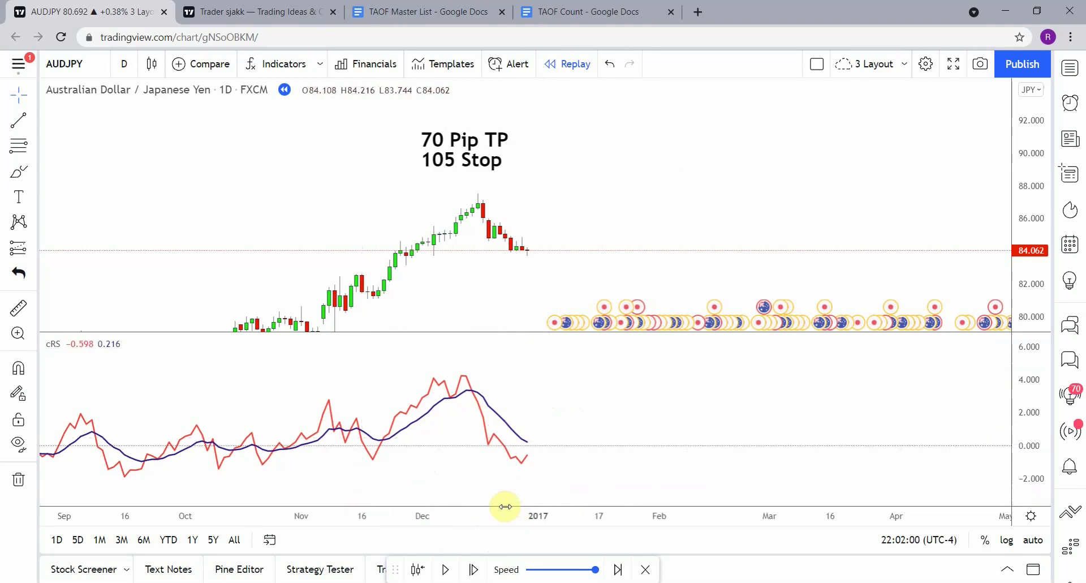
pyautogui.click(473, 570)
pyautogui.click(472, 570)
pyautogui.click(472, 570)
pyautogui.click(472, 569)
pyautogui.click(472, 569)
pyautogui.click(473, 570)
pyautogui.click(473, 570)
pyautogui.click(473, 570)
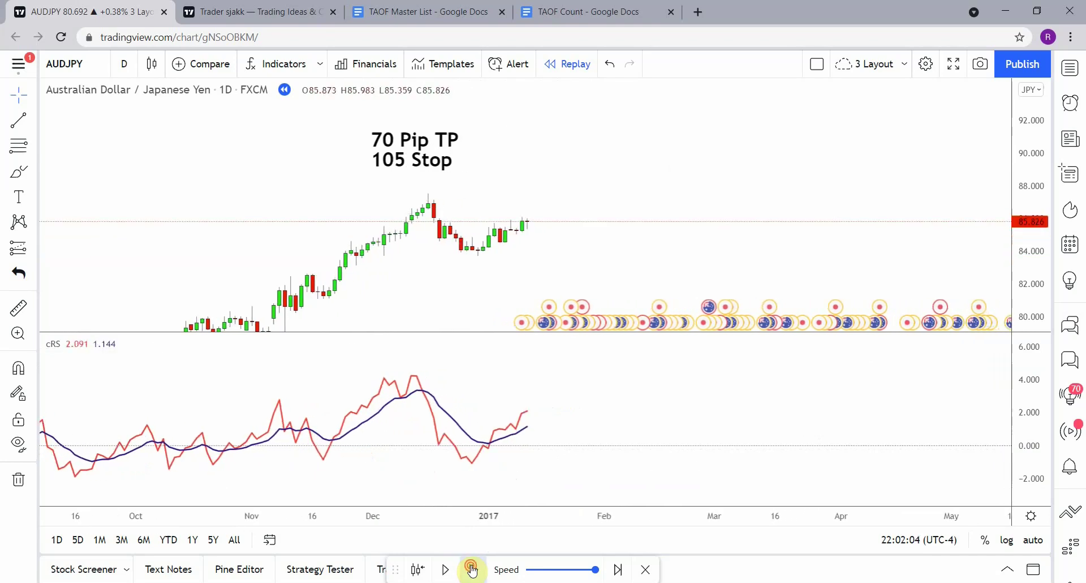
pyautogui.click(473, 570)
pyautogui.click(473, 570)
pyautogui.click(473, 570)
pyautogui.click(473, 570)
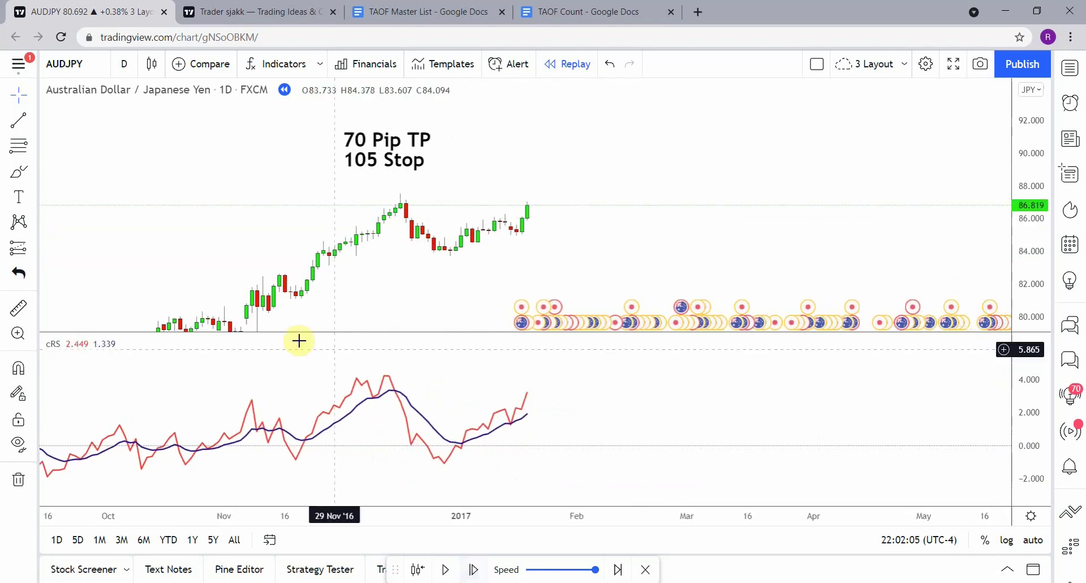
# Mark the 04 Jan '17 signal with a vertical line
pyautogui.click(20, 131)
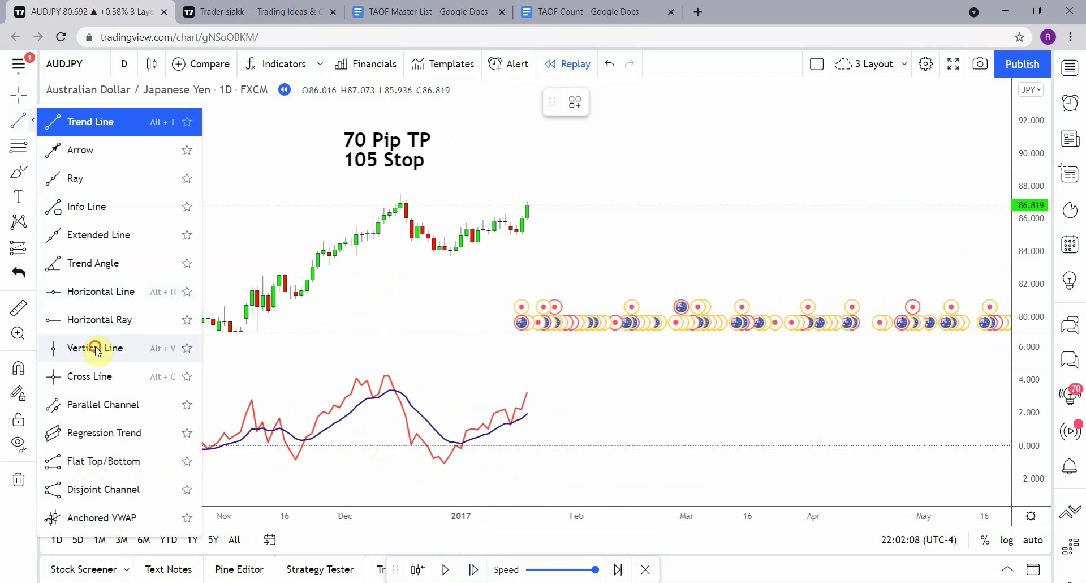
pyautogui.click(63, 349)
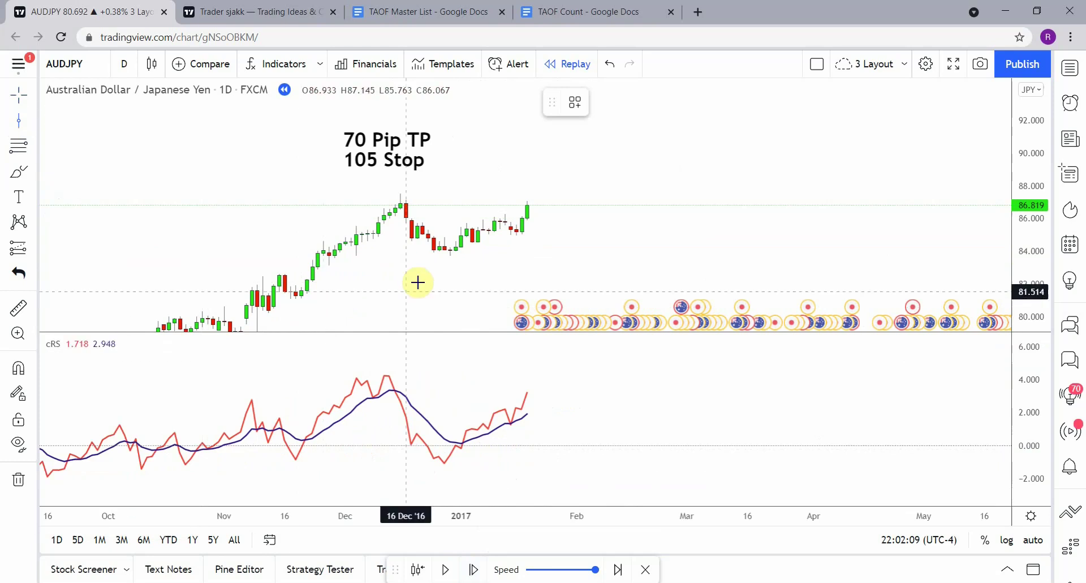
pyautogui.click(464, 280)
pyautogui.click(462, 269)
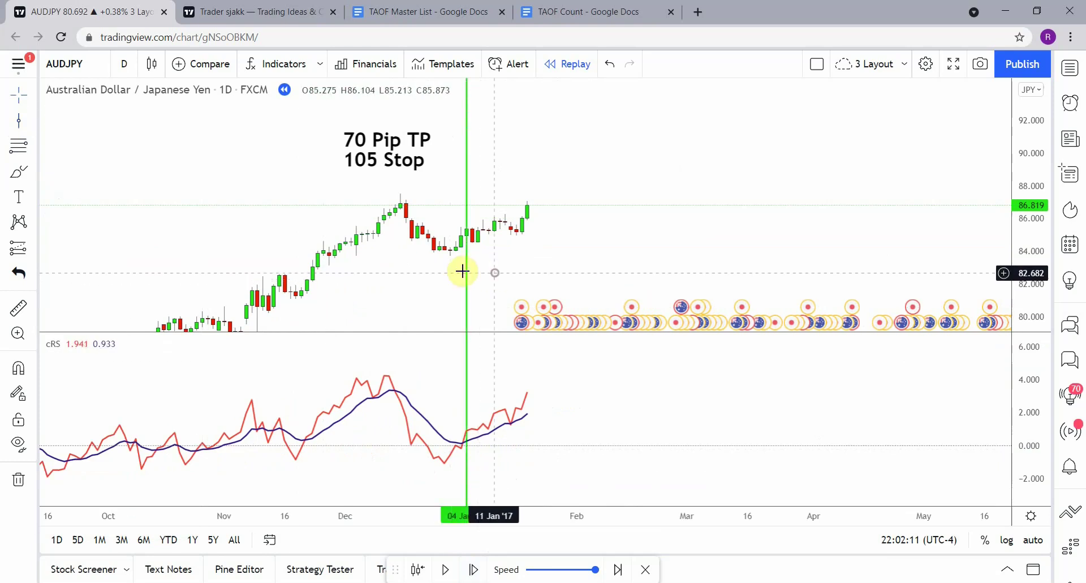
# Measure the price move after the signal from the 85.407 entry
pyautogui.click(20, 315)
pyautogui.click(454, 228)
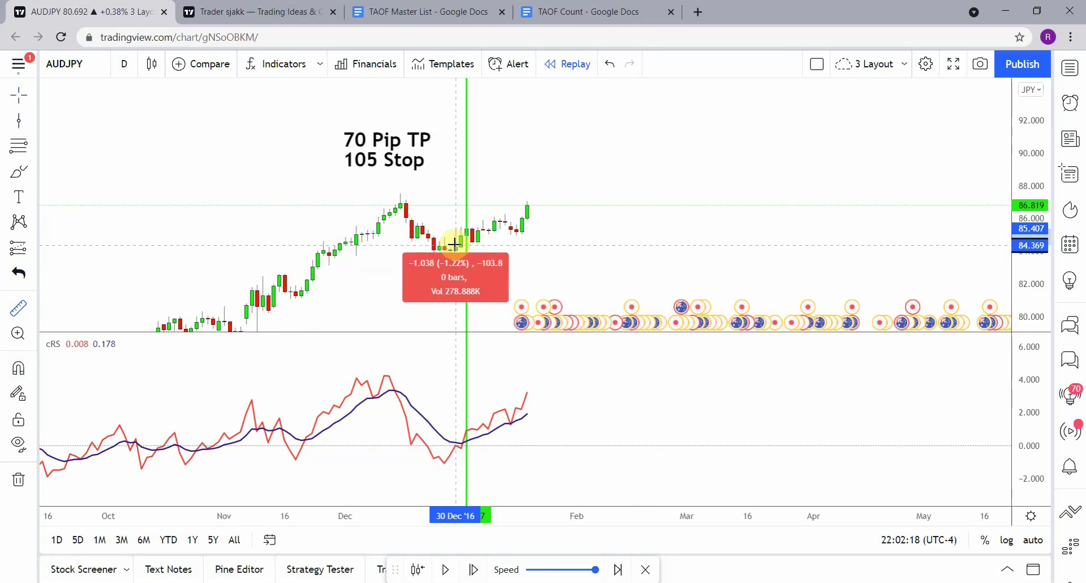
pyautogui.click(454, 242)
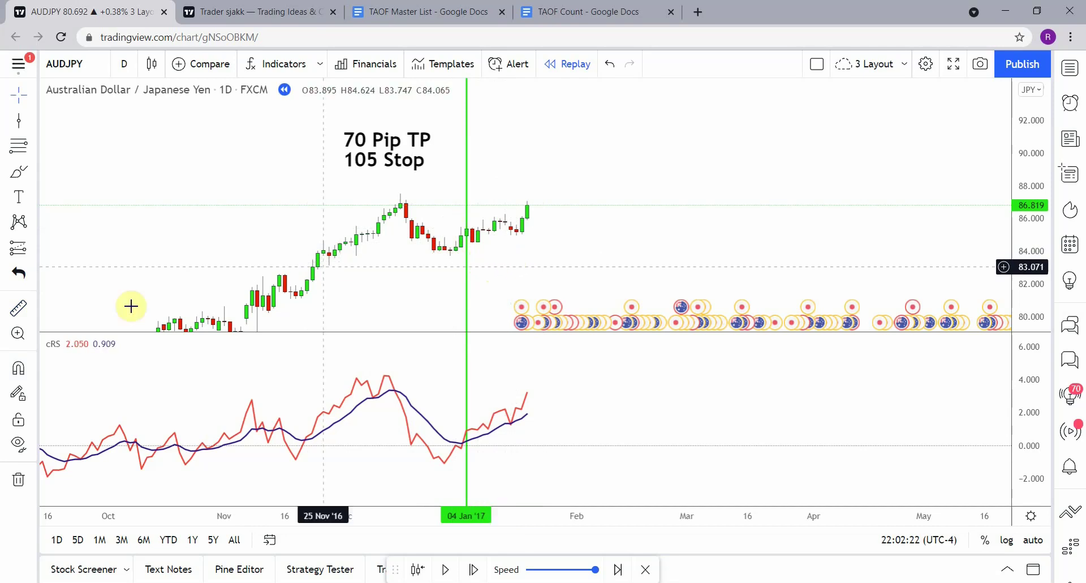
pyautogui.click(19, 309)
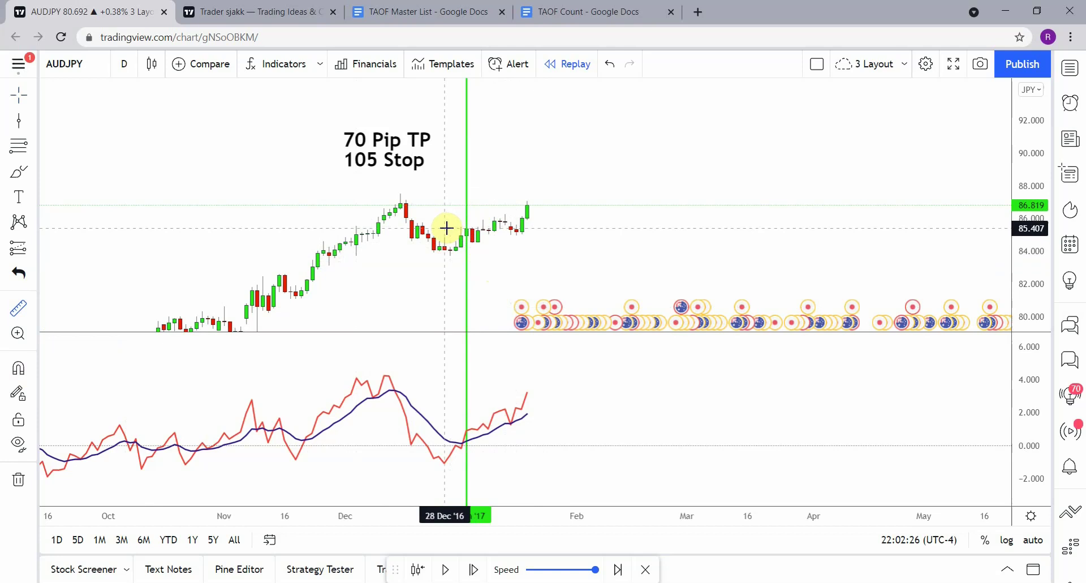
pyautogui.click(447, 228)
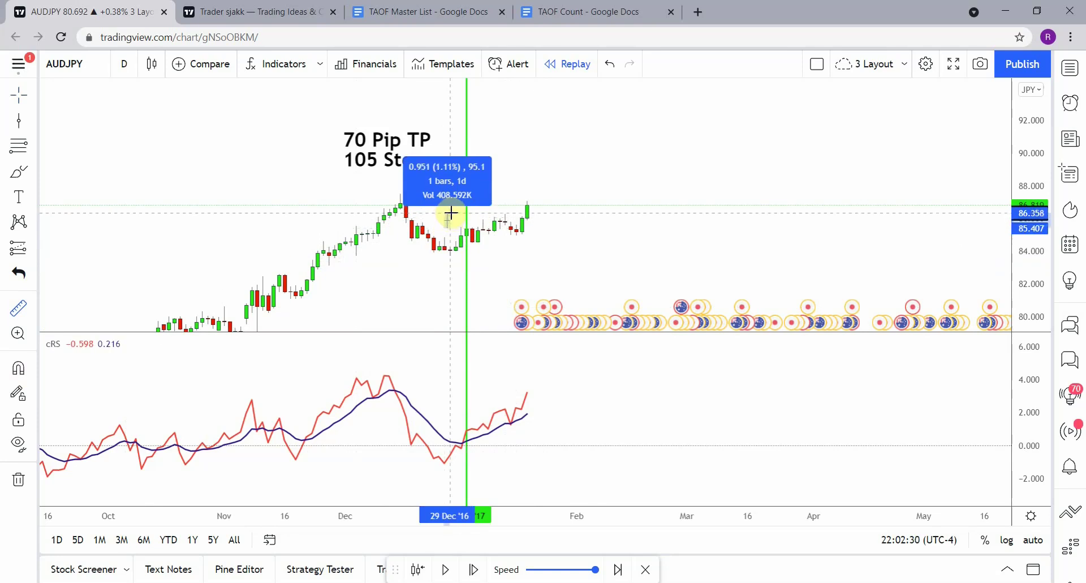
pyautogui.click(485, 260)
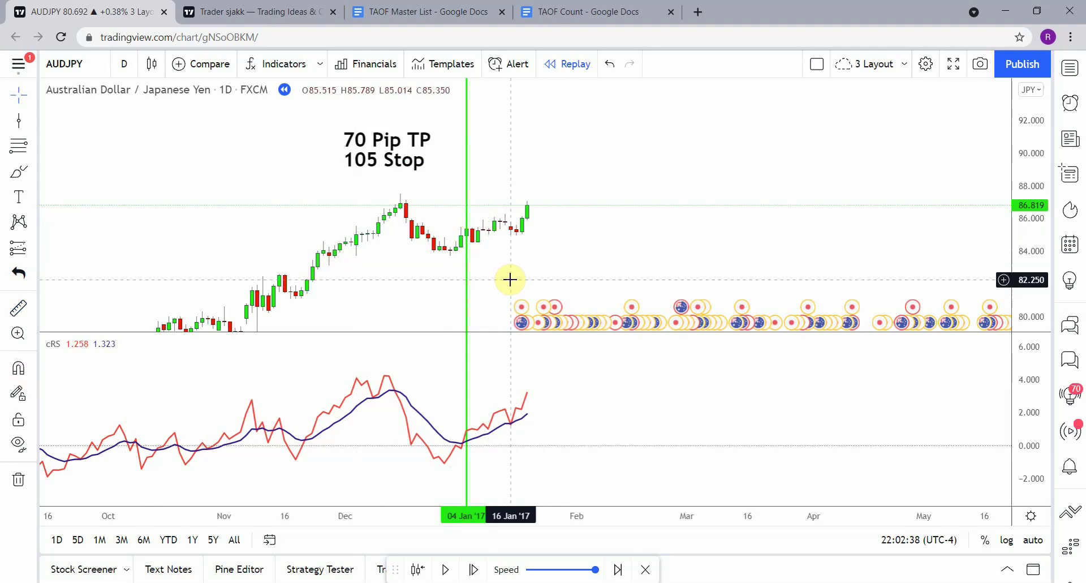
# Mark the 16 Jan '17 signal with a red vertical line
pyautogui.click(20, 120)
pyautogui.click(509, 279)
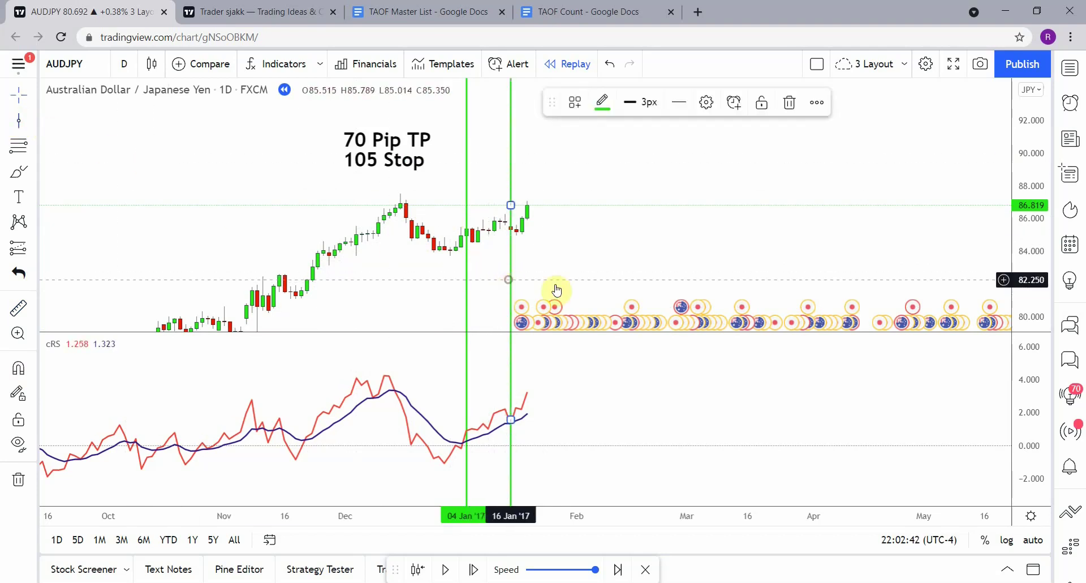
pyautogui.click(600, 227)
pyautogui.click(511, 290)
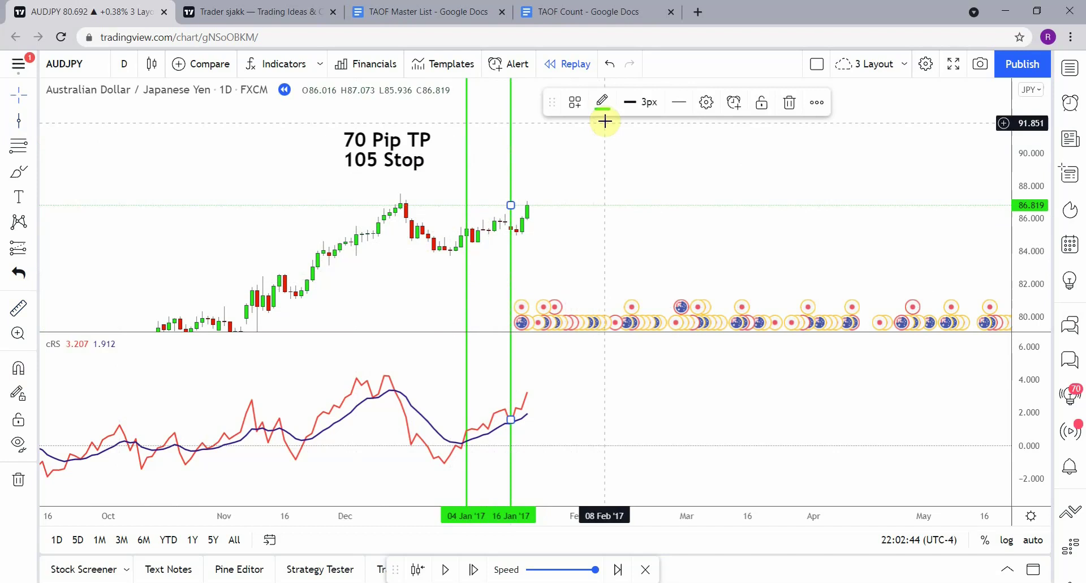
pyautogui.click(604, 102)
pyautogui.click(619, 285)
pyautogui.click(588, 276)
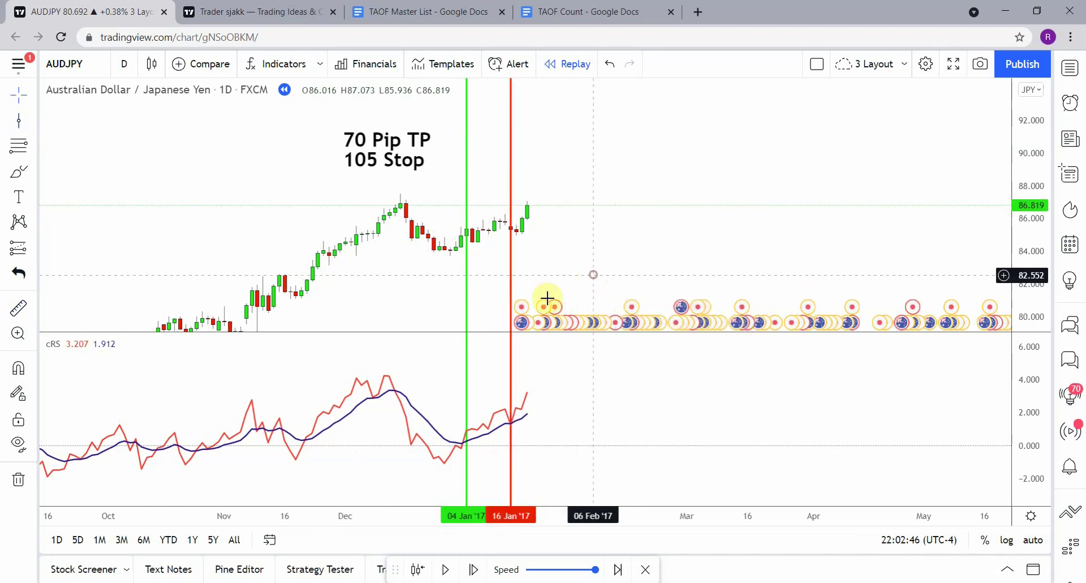
# Step the replay forward four bars
pyautogui.click(473, 568)
pyautogui.click(473, 568)
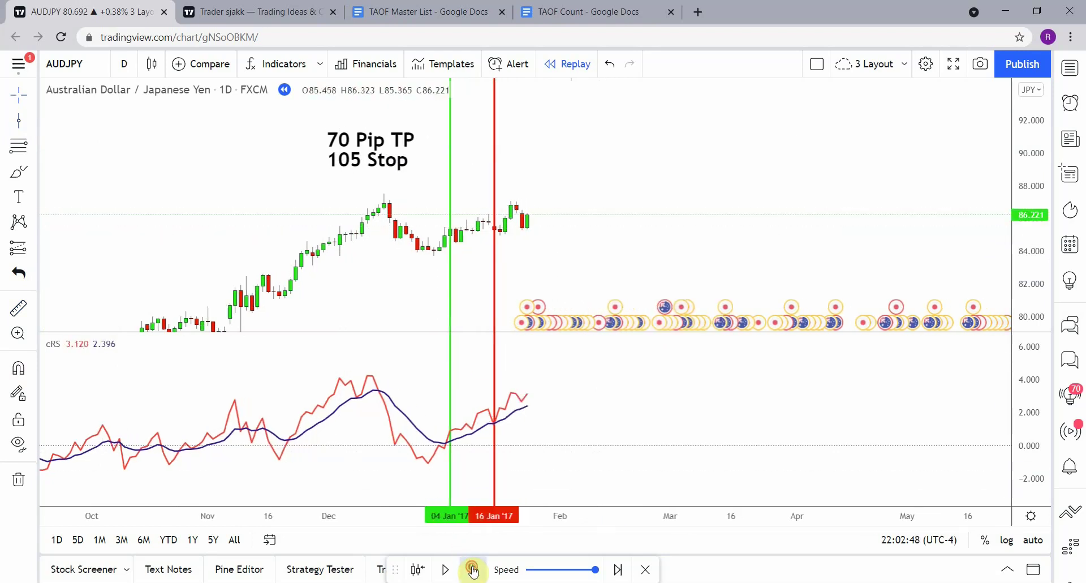
pyautogui.click(473, 568)
pyautogui.click(472, 568)
pyautogui.click(473, 568)
pyautogui.click(473, 568)
pyautogui.click(473, 568)
pyautogui.click(473, 568)
pyautogui.moveTo(514, 256); pyautogui.dragTo(495, 257)
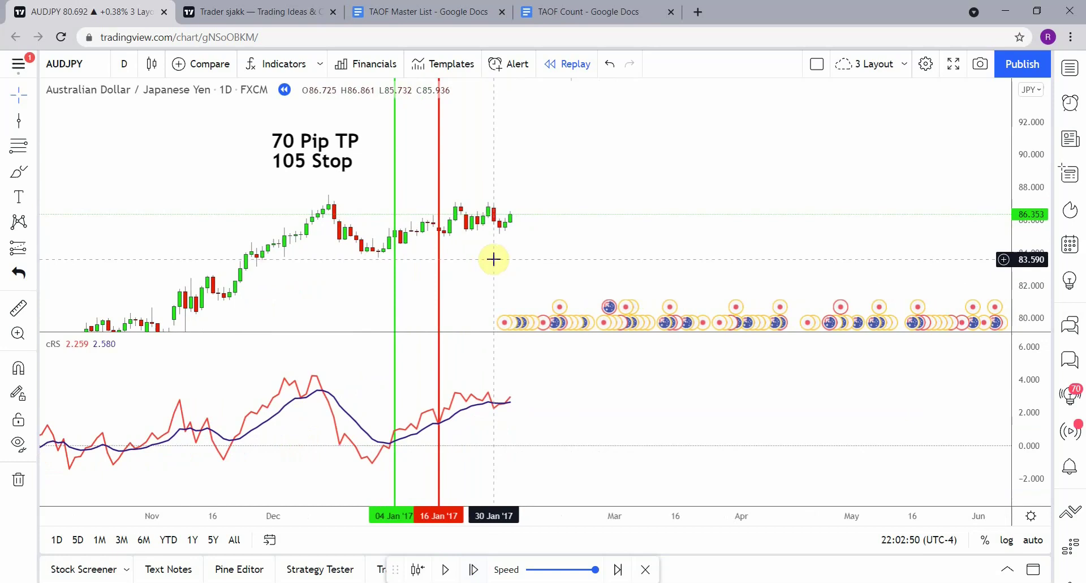
# Mark the 17 Jan '17 bar with a green vertical line
pyautogui.click(19, 120)
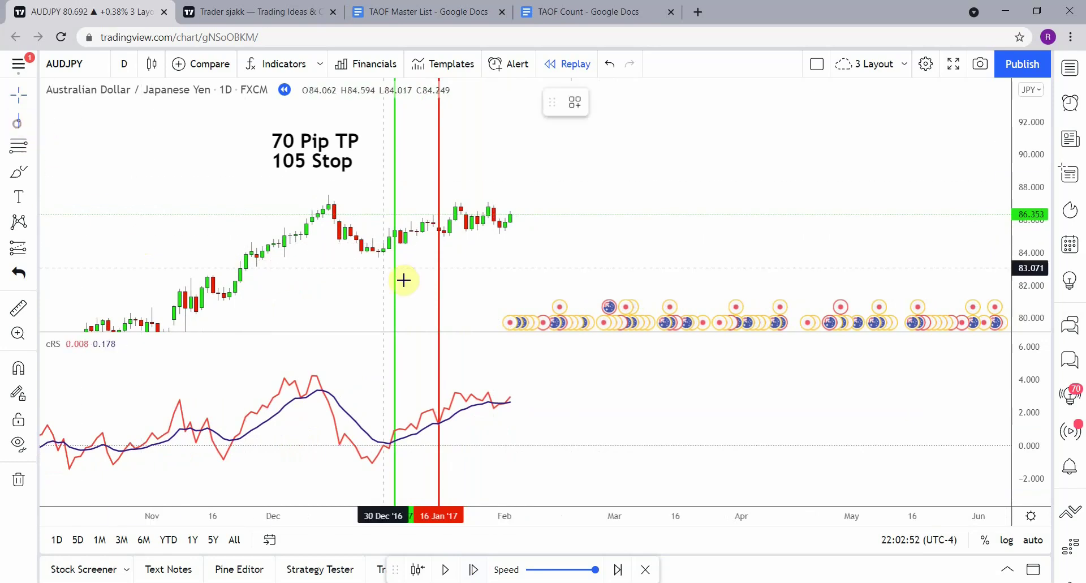
pyautogui.click(444, 297)
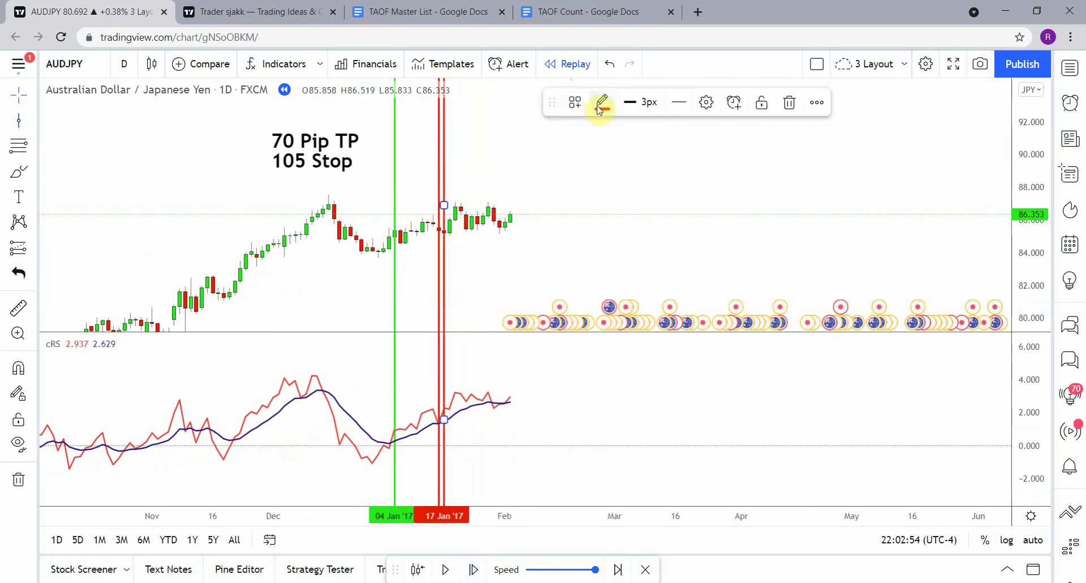
pyautogui.click(602, 103)
pyautogui.click(603, 284)
pyautogui.click(516, 269)
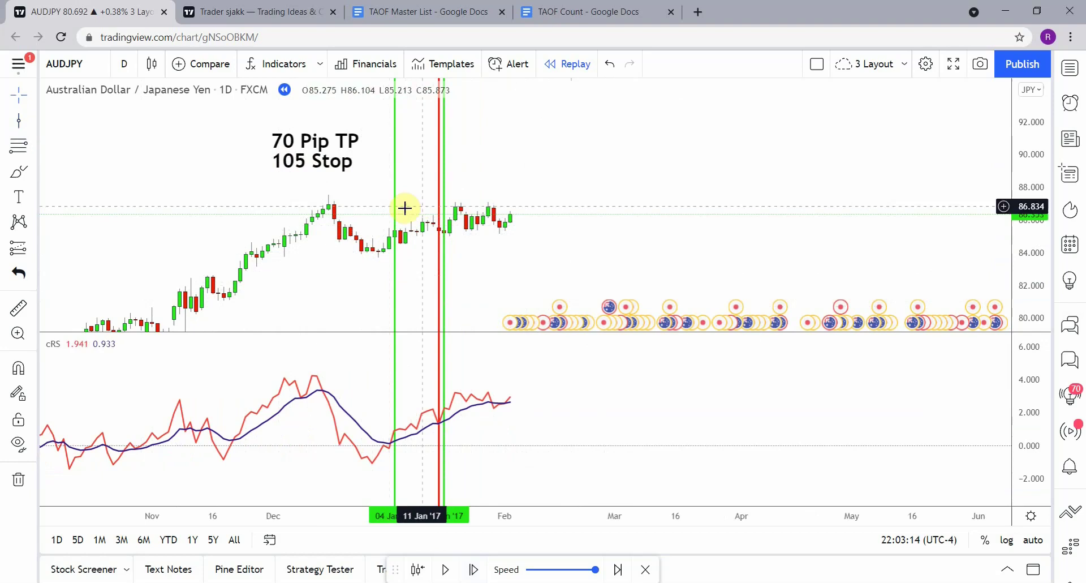
# Reposition the red vertical line so it sits on 16 Jan '17
pyautogui.click(440, 243)
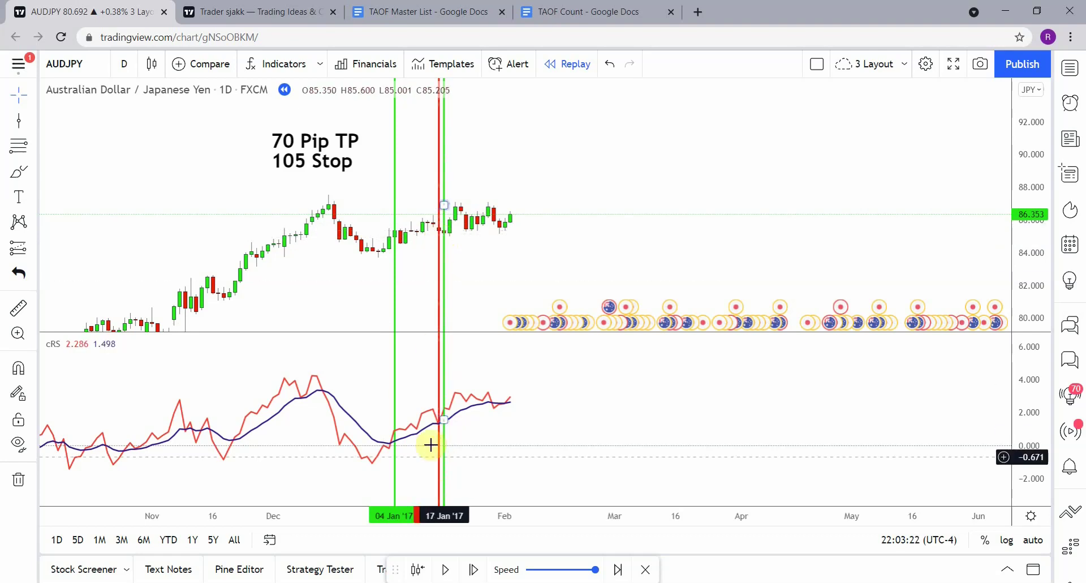
pyautogui.moveTo(437, 421)
pyautogui.mouseDown()
pyautogui.moveTo(481, 437)
pyautogui.moveTo(433, 429)
pyautogui.mouseUp()
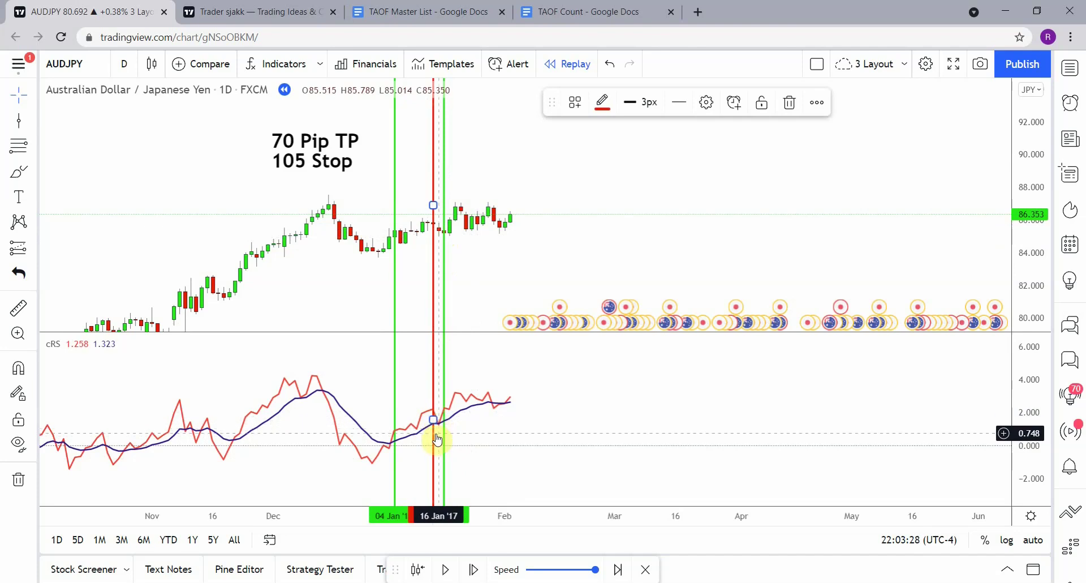
pyautogui.moveTo(436, 439); pyautogui.dragTo(440, 436)
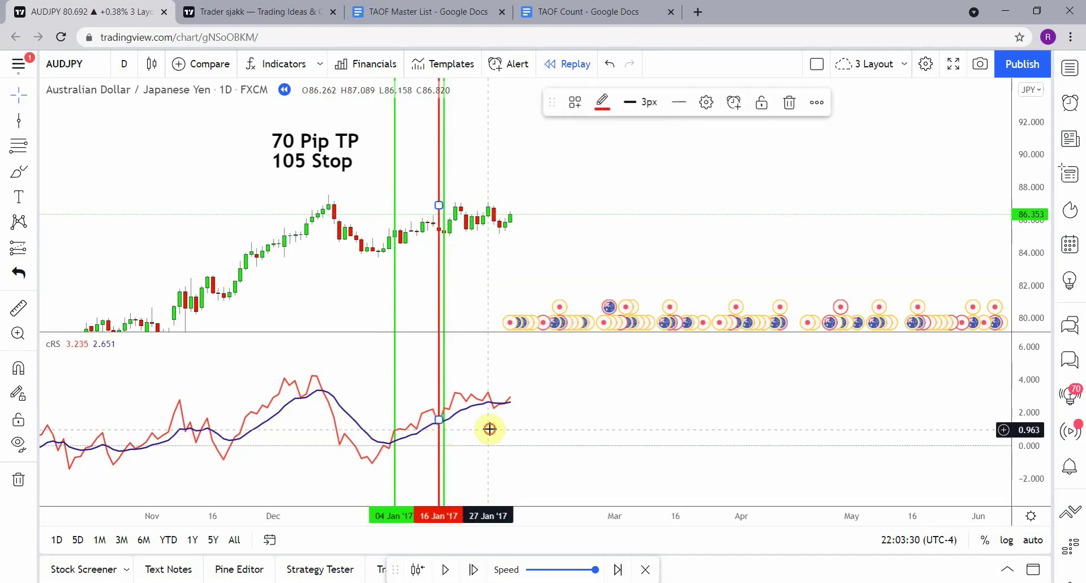
pyautogui.click(431, 383)
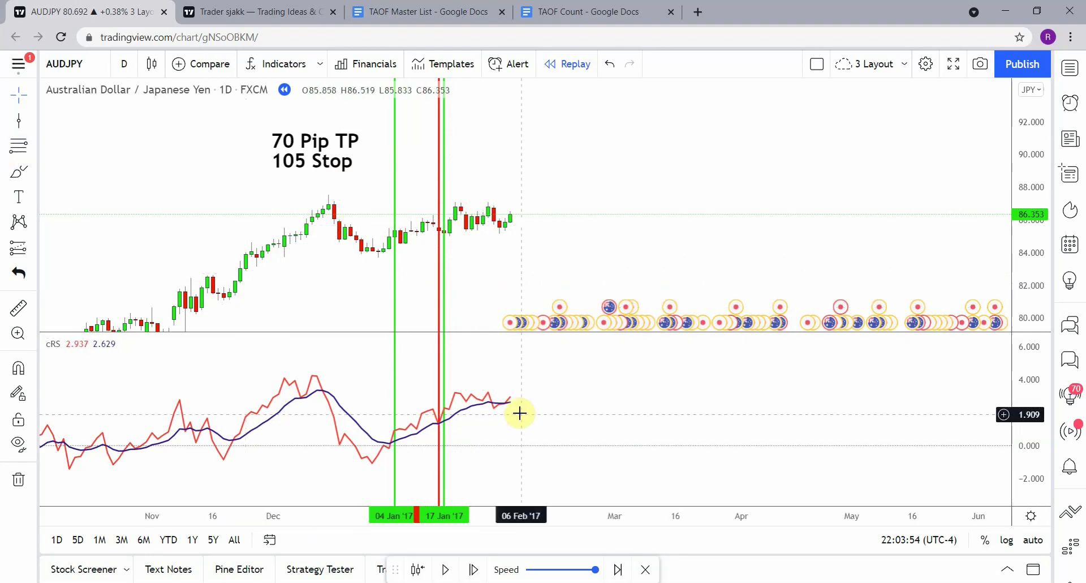
# Mark the 30 Jan '17 bar with a green vertical line
pyautogui.click(25, 120)
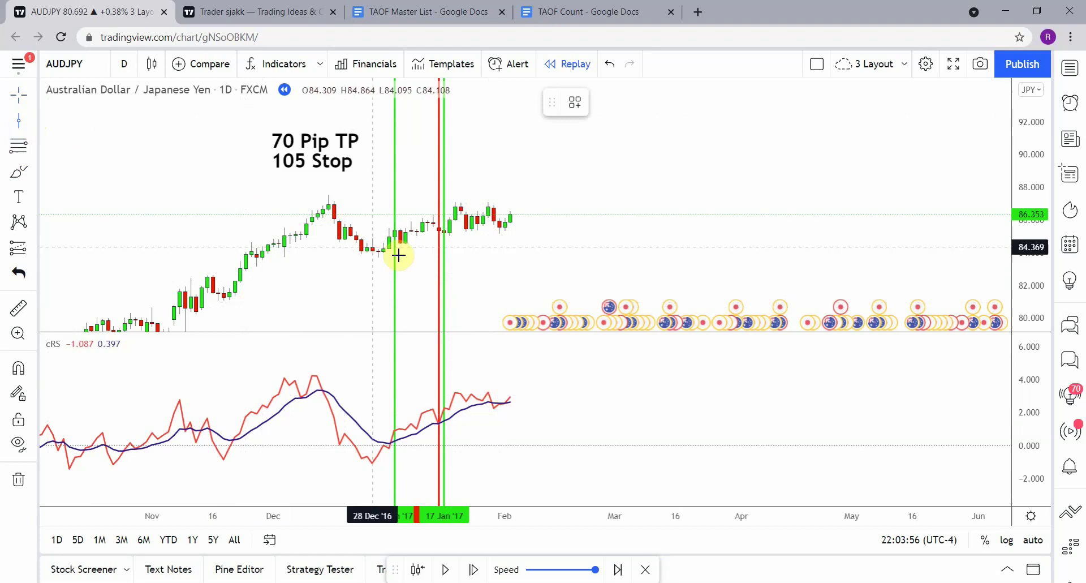
pyautogui.click(493, 270)
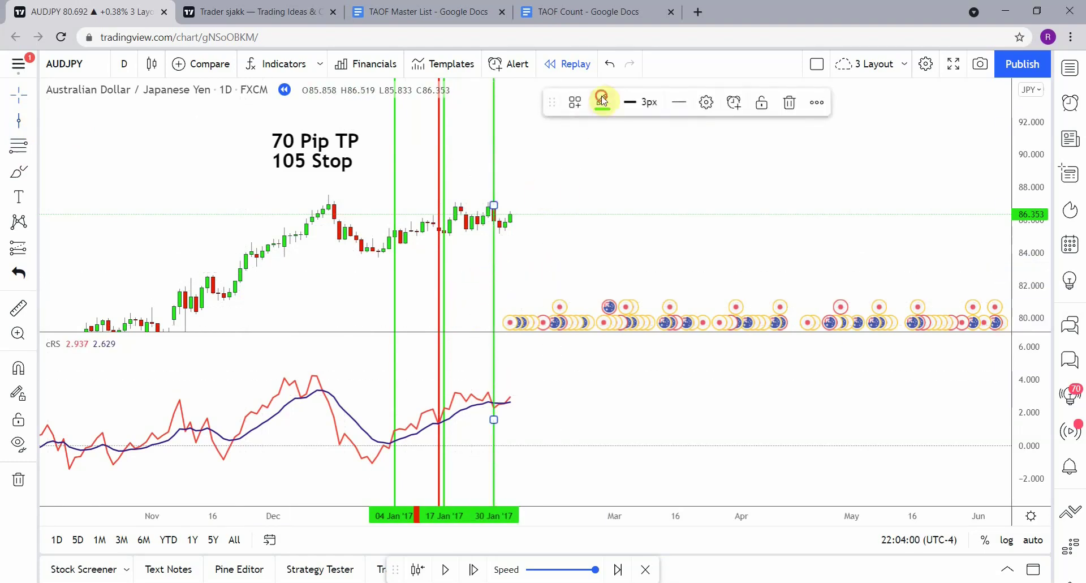
pyautogui.click(603, 102)
pyautogui.click(504, 273)
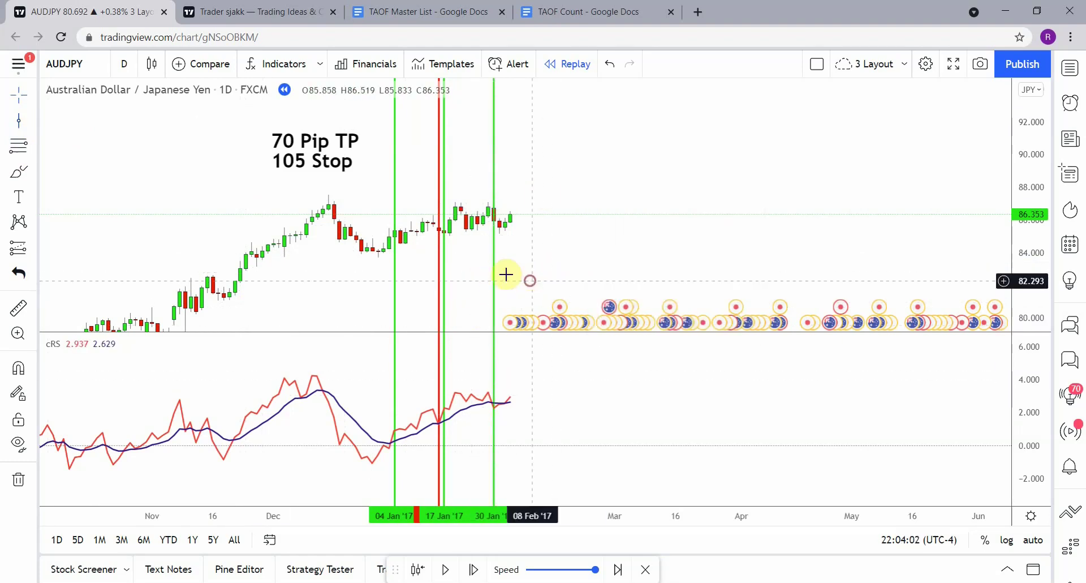
# Measure the price drop from the 85.969 level at the 25 Jan bar
pyautogui.click(19, 308)
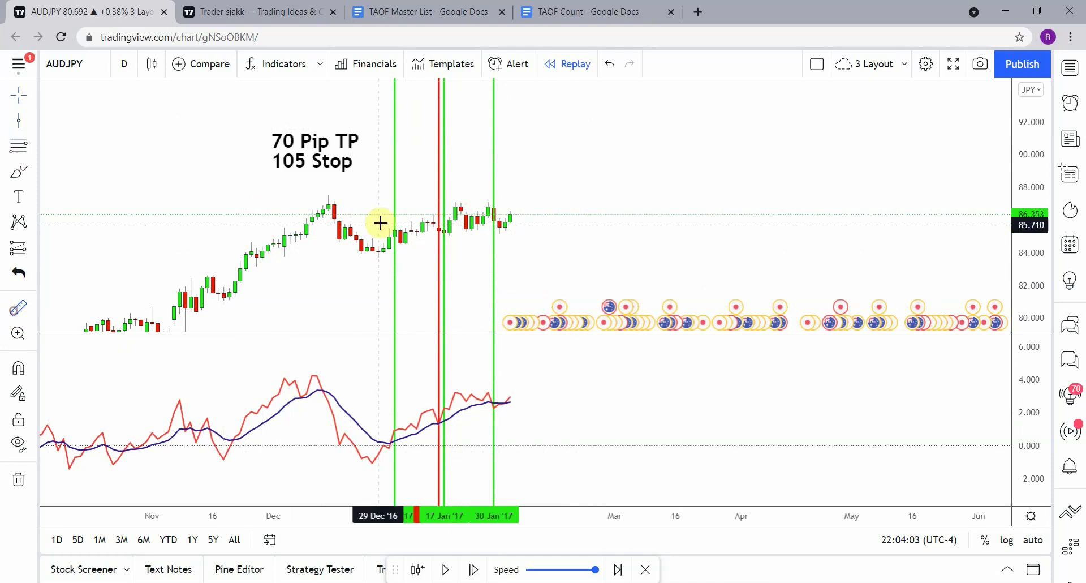
pyautogui.click(471, 220)
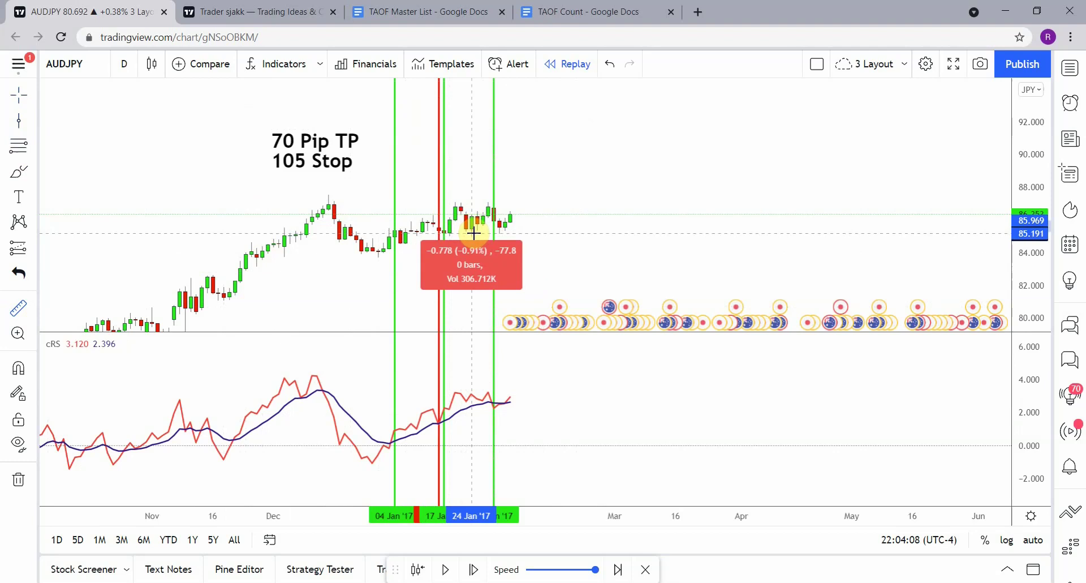
pyautogui.press('Escape')
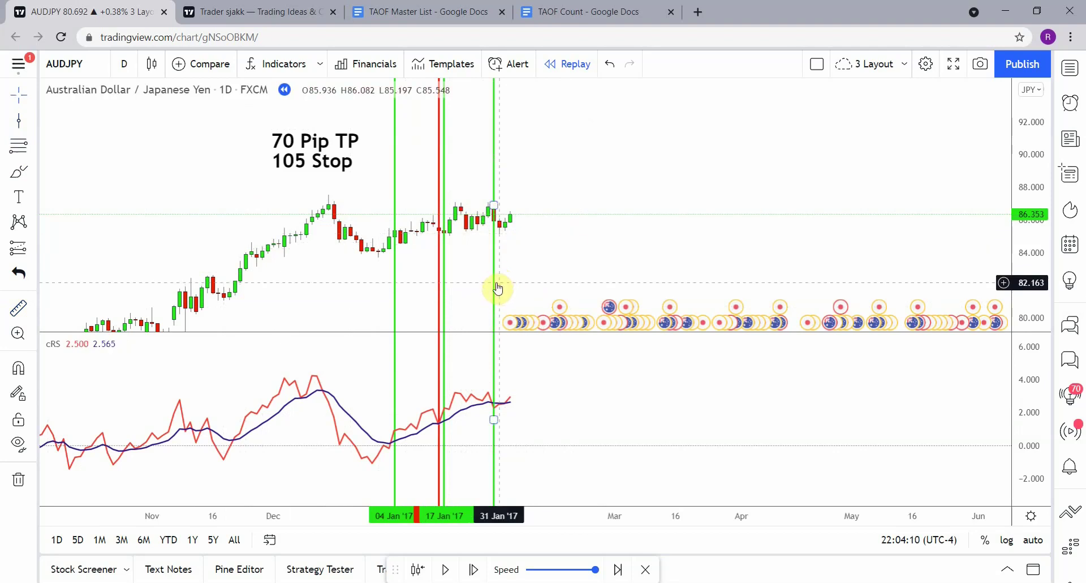
pyautogui.click(500, 280)
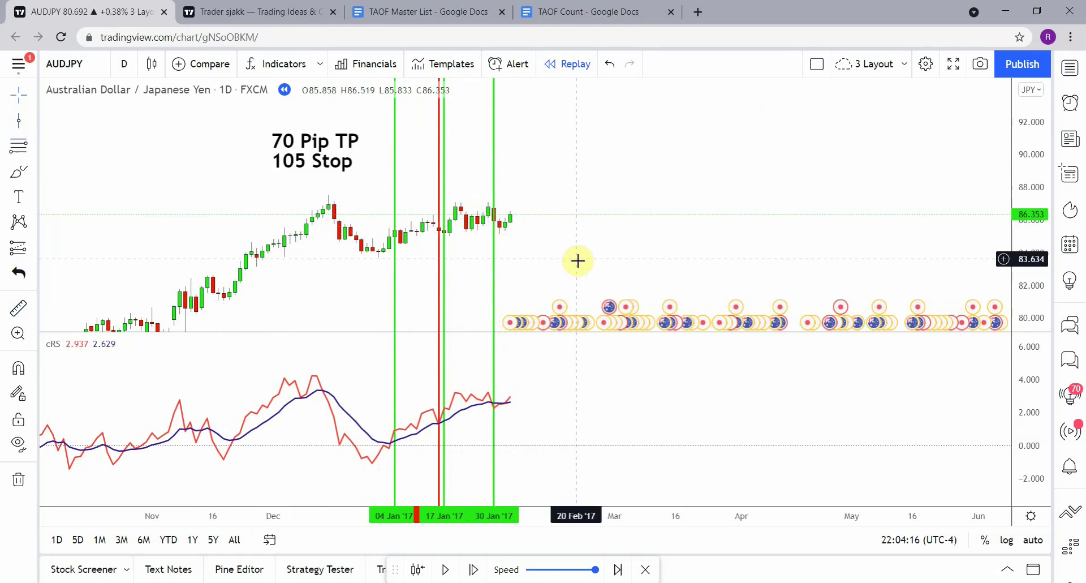
pyautogui.click(19, 308)
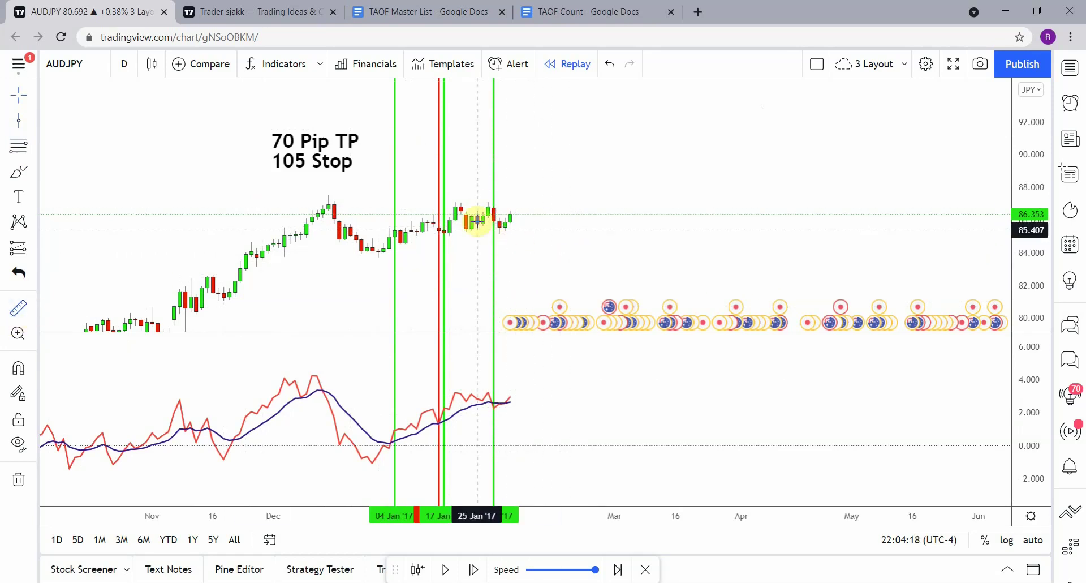
pyautogui.click(478, 220)
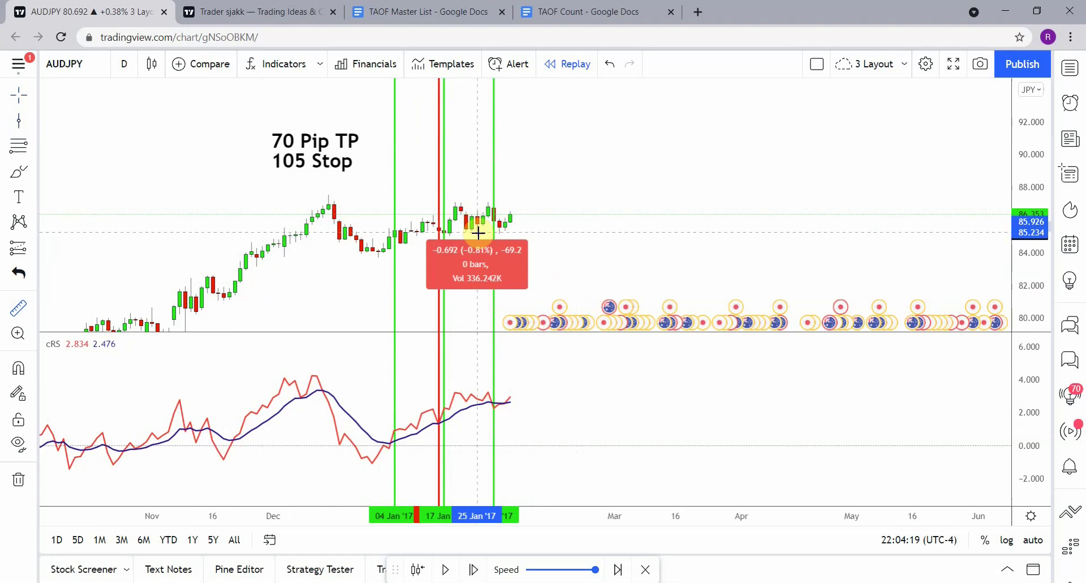
pyautogui.click(478, 232)
pyautogui.click(572, 244)
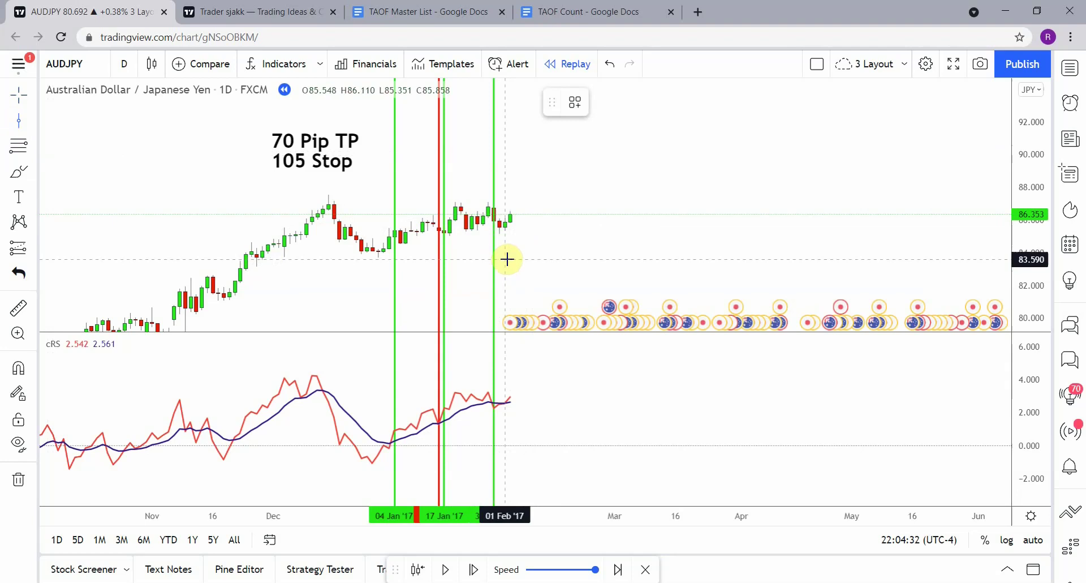
# Mark 02 Feb '17 with a vertical line and, after advancing the replay, turn it red
pyautogui.click(511, 256)
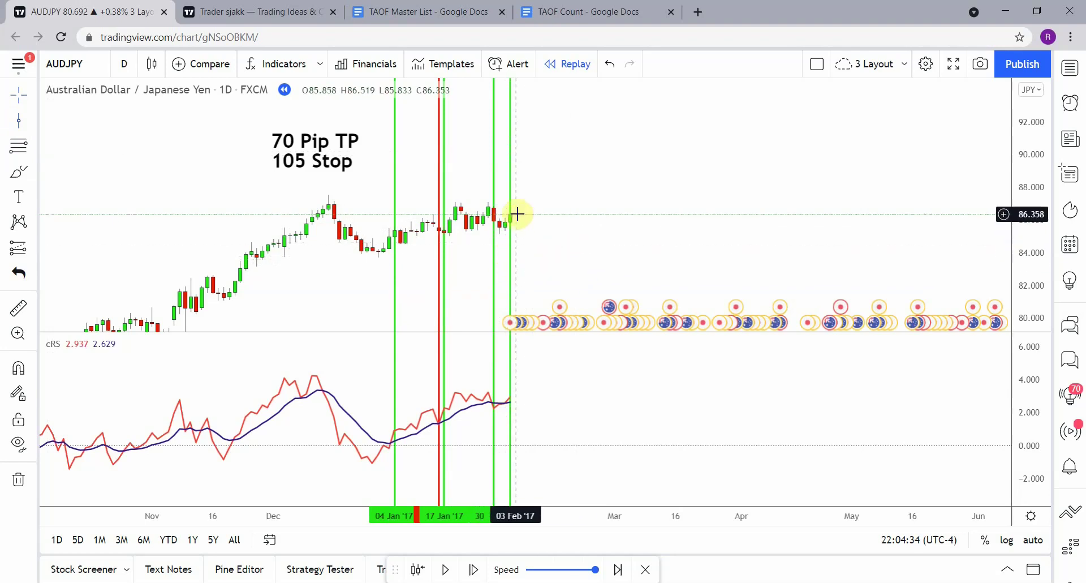
pyautogui.click(477, 570)
pyautogui.click(477, 570)
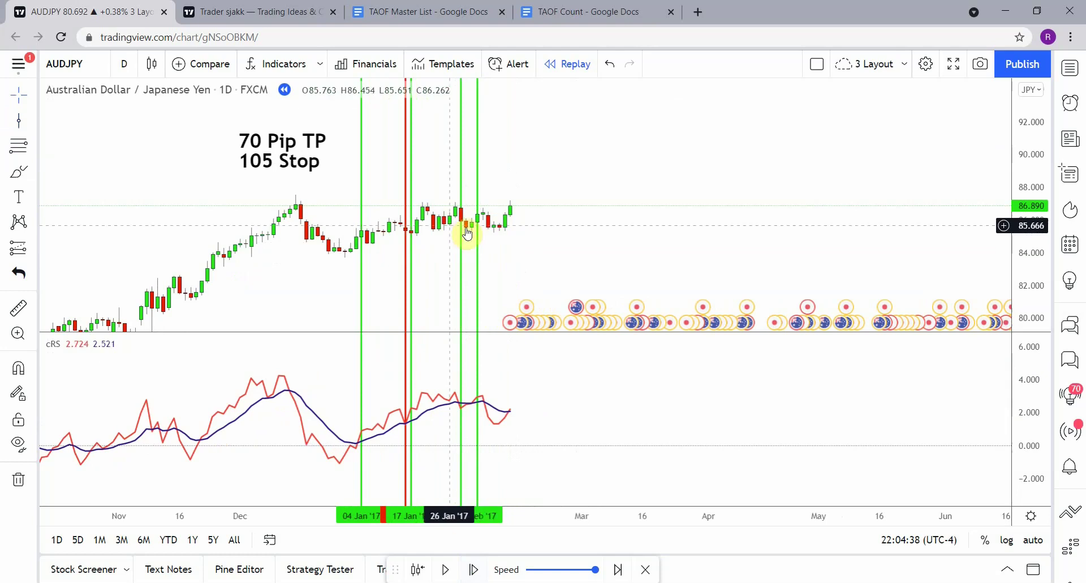
pyautogui.click(477, 257)
pyautogui.click(602, 102)
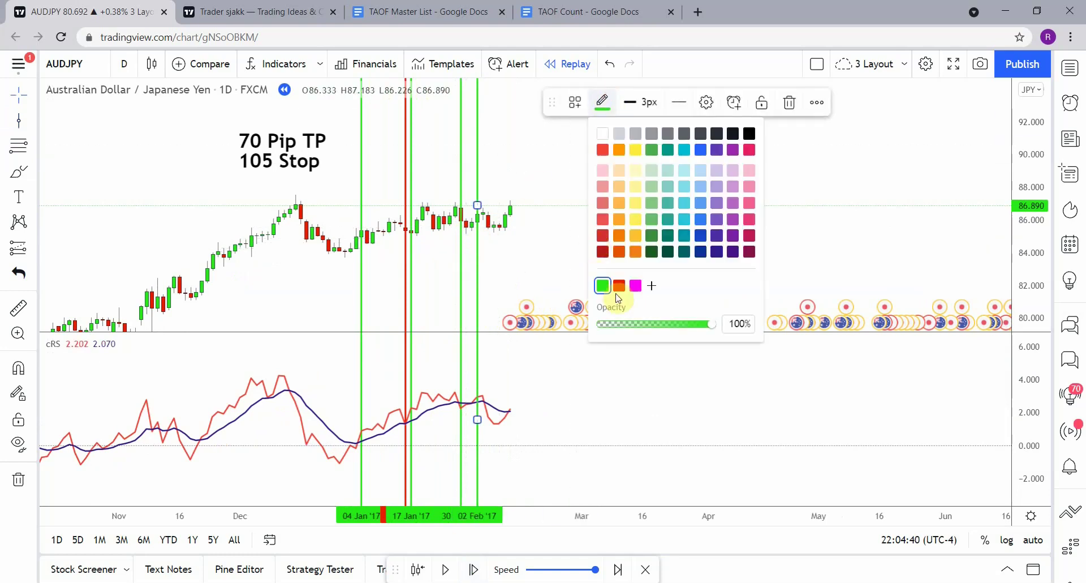
pyautogui.click(618, 286)
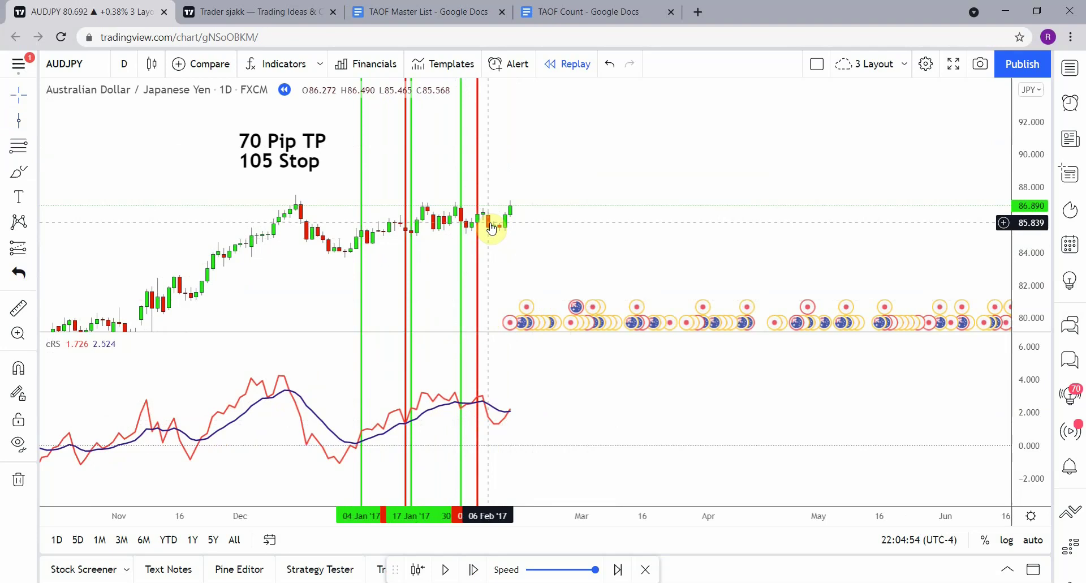
# Mark the February trade with a red vertical line and measure its move
pyautogui.click(474, 570)
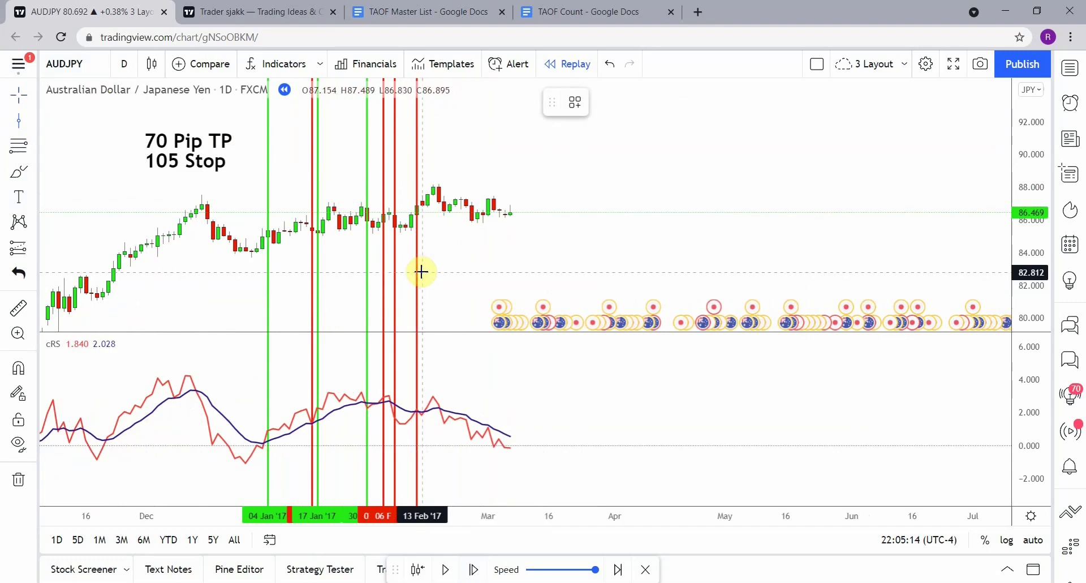
pyautogui.click(443, 252)
pyautogui.click(598, 102)
pyautogui.click(601, 146)
pyautogui.keyDown('shift'); pyautogui.click(437, 210); pyautogui.keyUp('shift')
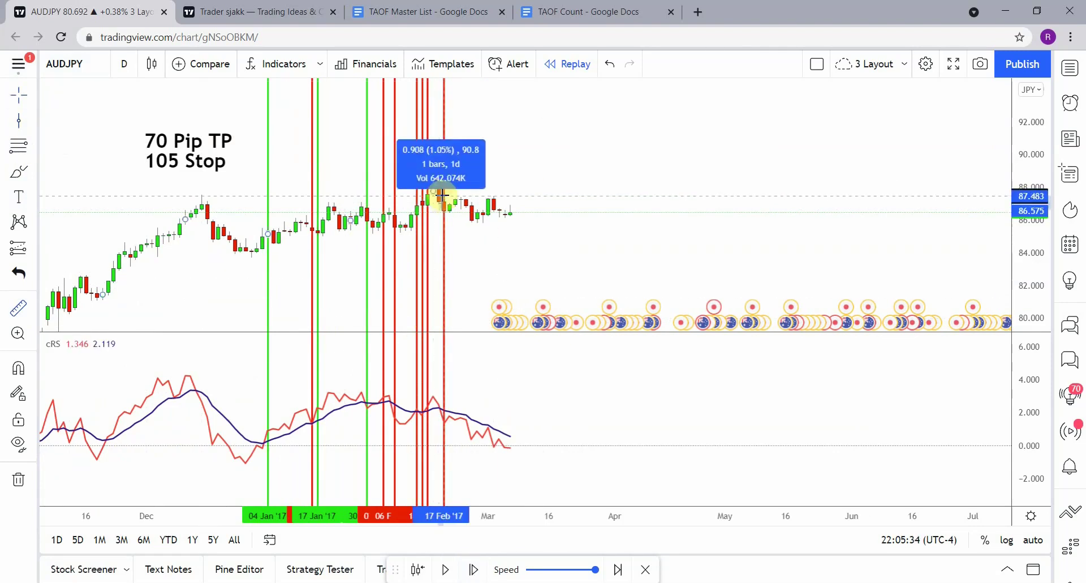
pyautogui.click(442, 196)
# Mark the mid-March trades, including 13 Mar, with red vertical lines
pyautogui.click(445, 569)
pyautogui.click(446, 570)
pyautogui.click(360, 281)
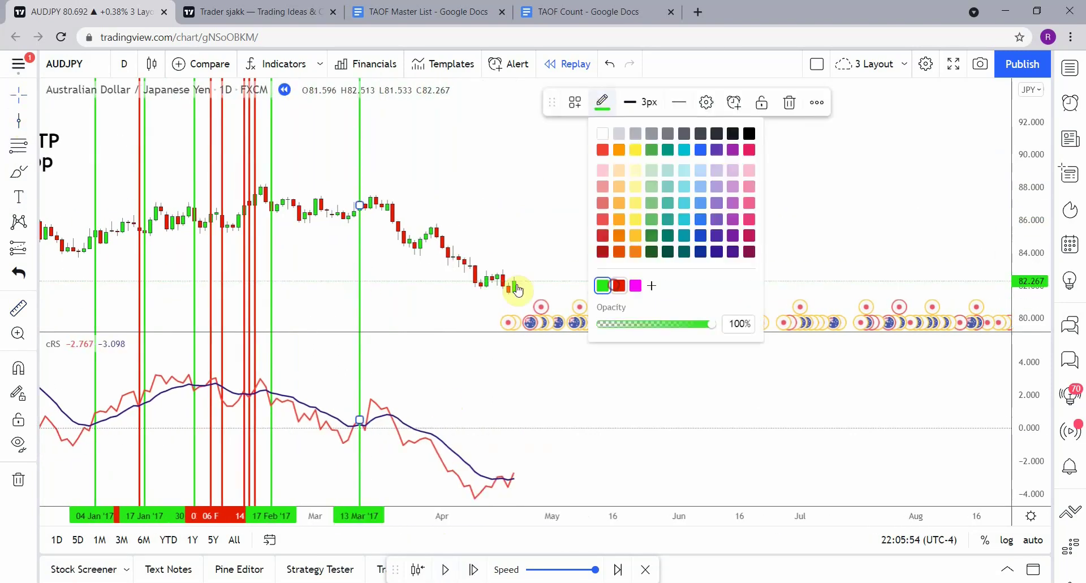
pyautogui.click(619, 285)
pyautogui.click(368, 262)
pyautogui.click(390, 282)
# Mark the 20 Apr trade with a red vertical line and replay on to June
pyautogui.click(445, 569)
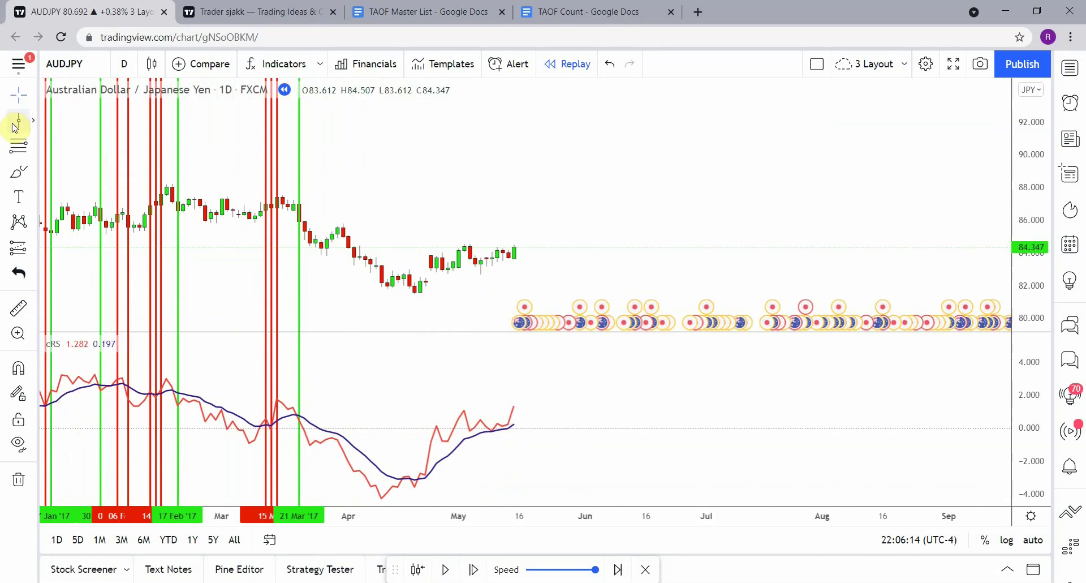
pyautogui.click(15, 128)
pyautogui.click(404, 311)
pyautogui.click(18, 121)
pyautogui.click(419, 311)
pyautogui.click(602, 102)
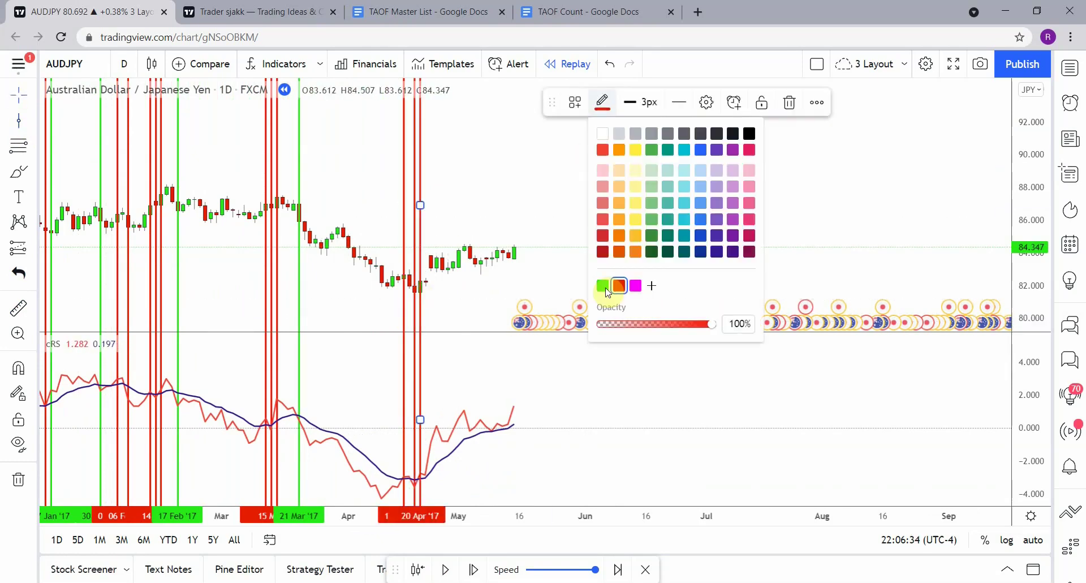
pyautogui.click(444, 501)
pyautogui.click(376, 468)
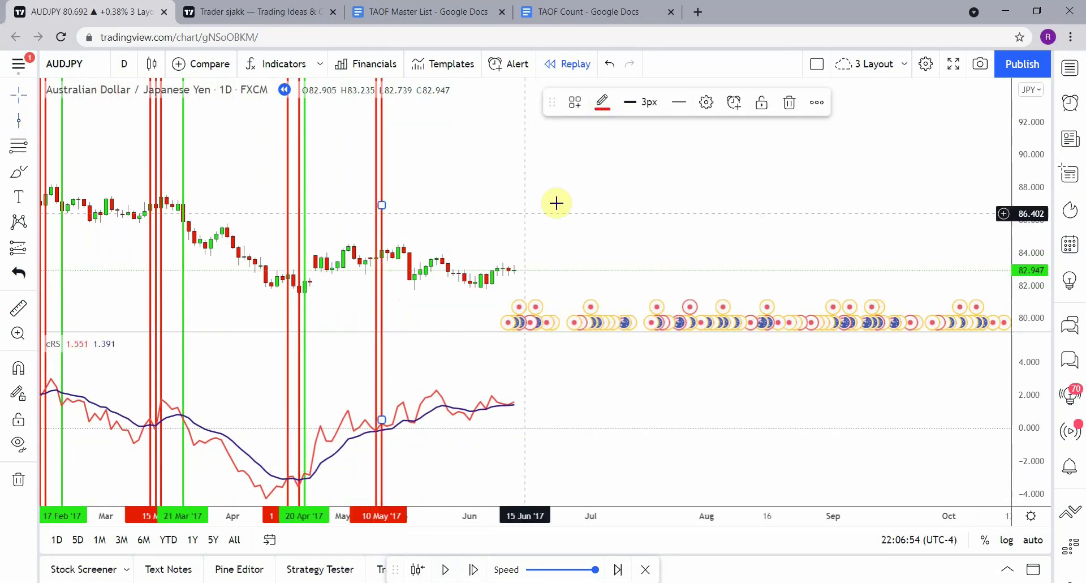
# Mark the 19 May loss and the early June green trade, measuring its range
pyautogui.hotkey('alt', 'v')
pyautogui.hotkey('alt', 'v')
pyautogui.keyDown('shift'); pyautogui.click(441, 268); pyautogui.keyUp('shift')
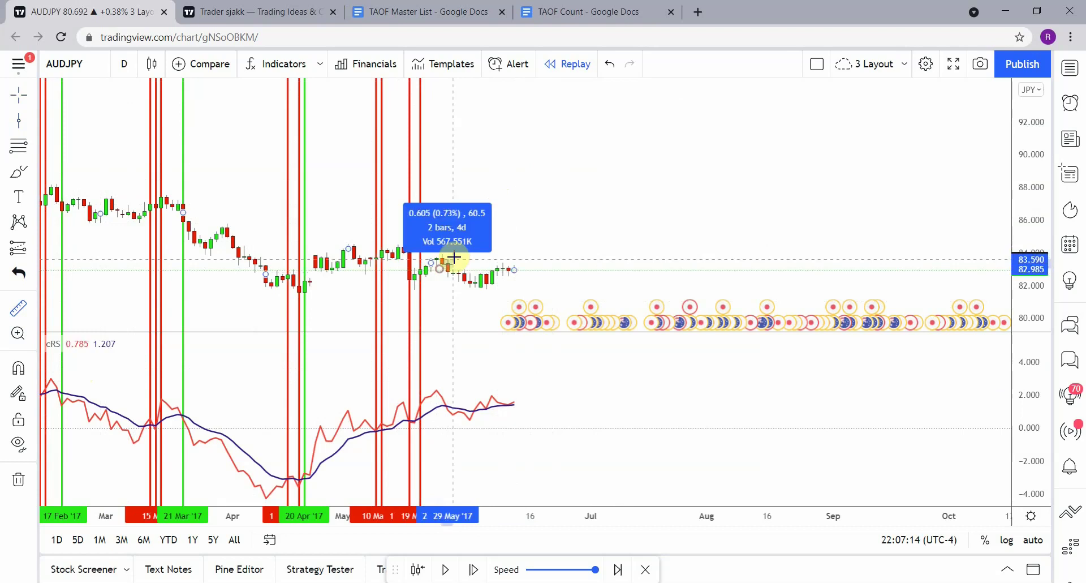
pyautogui.click(454, 257)
pyautogui.hotkey('alt', 'v')
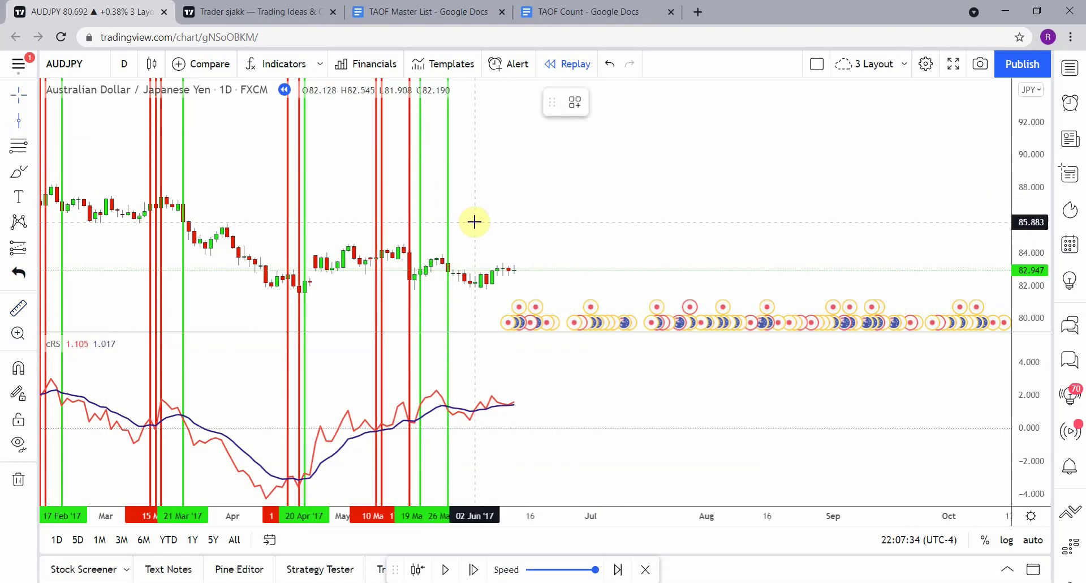
pyautogui.keyDown('shift'); pyautogui.click(460, 275); pyautogui.keyUp('shift')
pyautogui.click(445, 569)
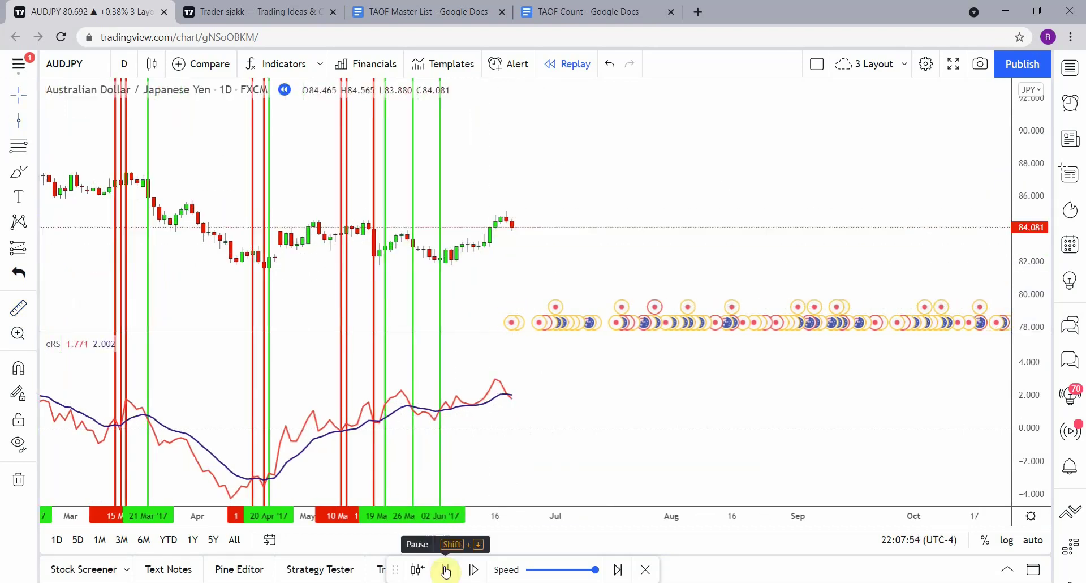
pyautogui.hotkey('shift', 'Down')
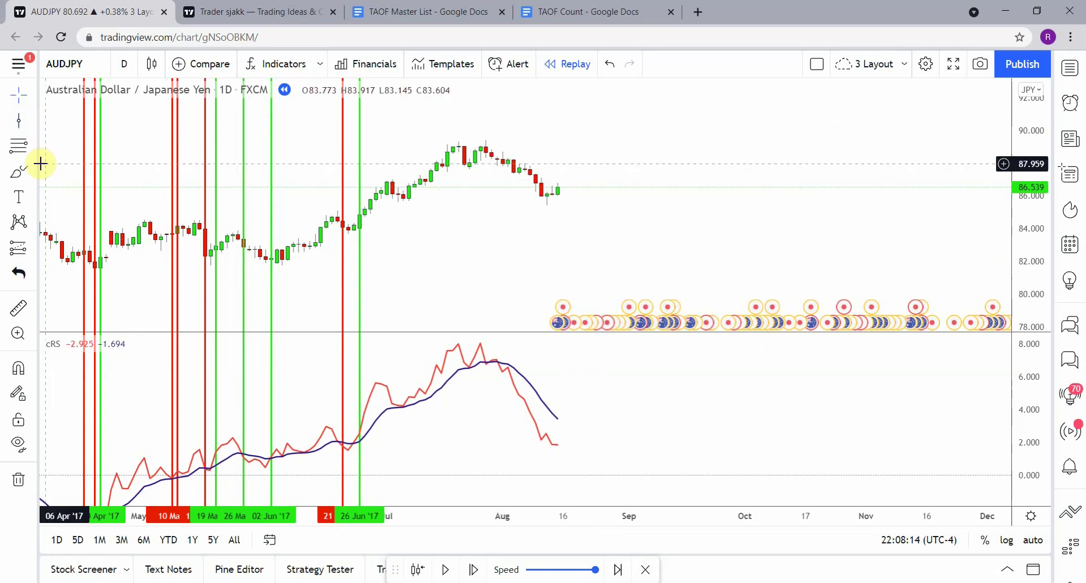
# Replay to early October and recolour the 25 Aug trade line red
pyautogui.hotkey('alt', 'v')
pyautogui.hotkey('alt', 'v')
pyautogui.hotkey('alt', 'v')
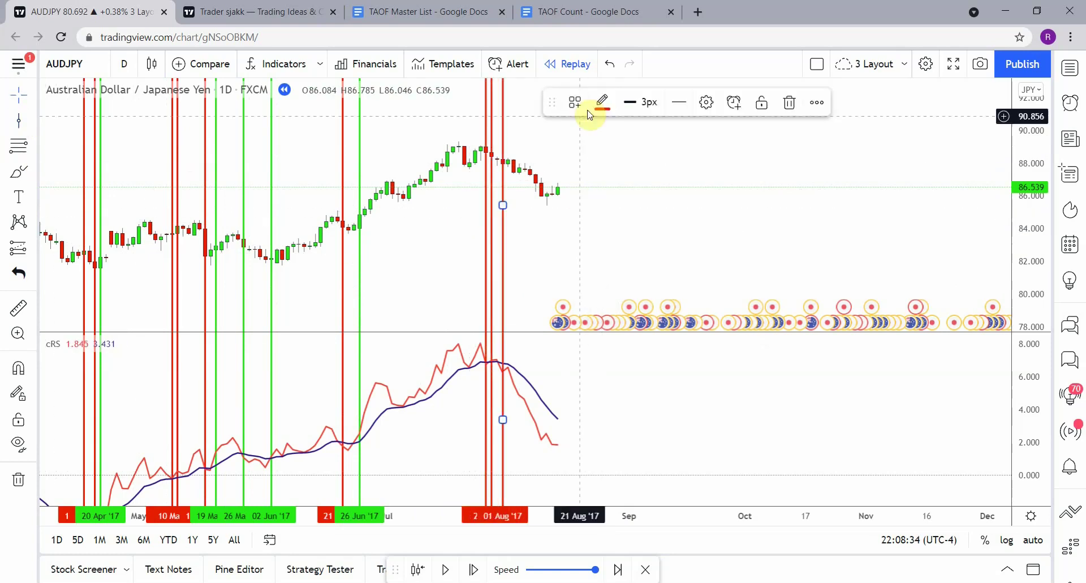
pyautogui.click(445, 569)
pyautogui.hotkey('shift', 'Down')
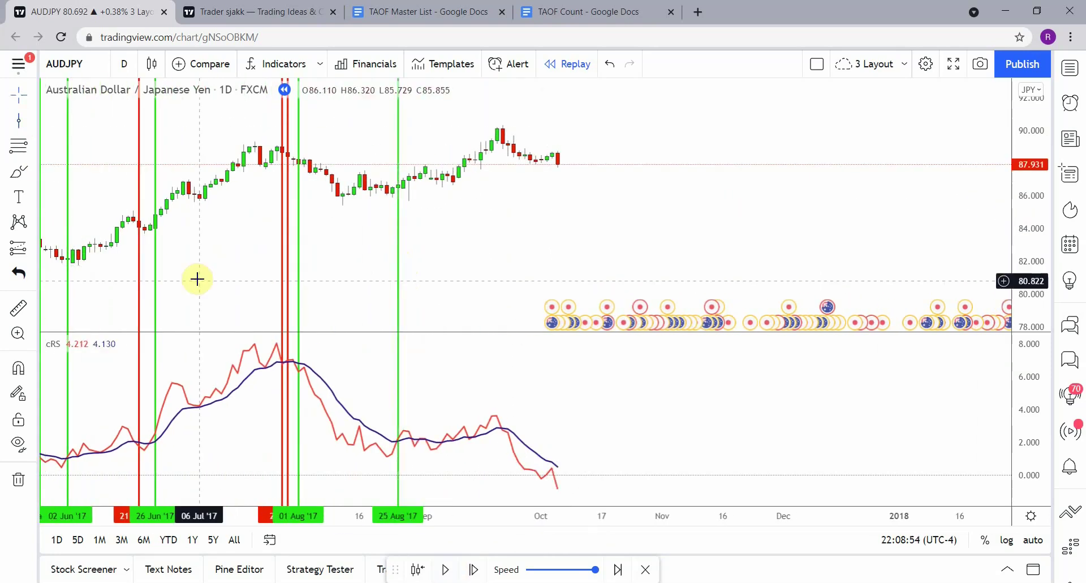
pyautogui.click(398, 205)
pyautogui.click(602, 102)
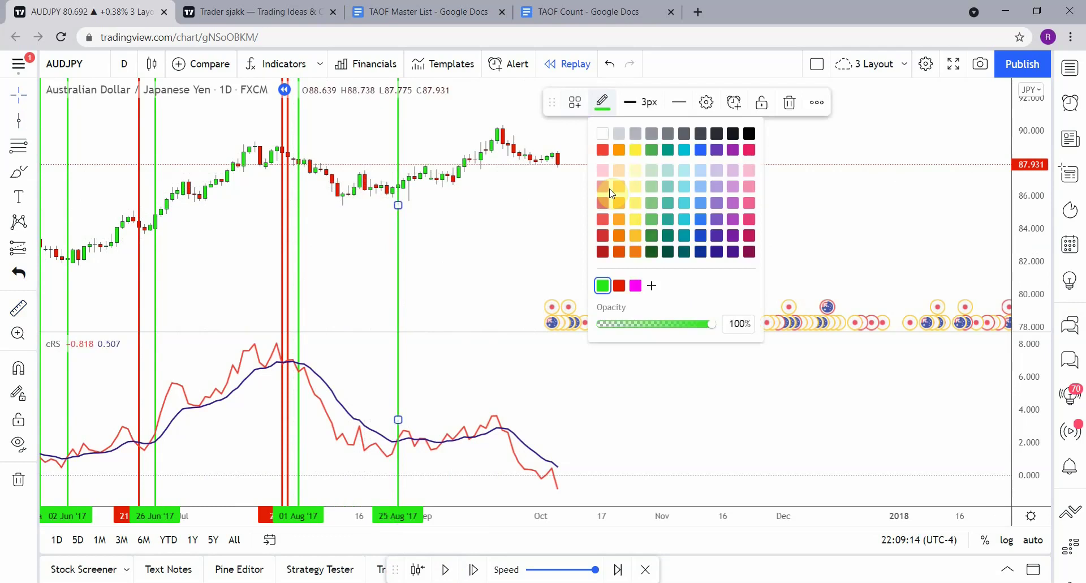
pyautogui.click(619, 285)
# Mark the early September losing trades and the 07 Sep and 13 Sep trades
pyautogui.hotkey('alt', 'v')
pyautogui.hotkey('alt', 'v')
pyautogui.hotkey('alt', 'v')
pyautogui.click(443, 224)
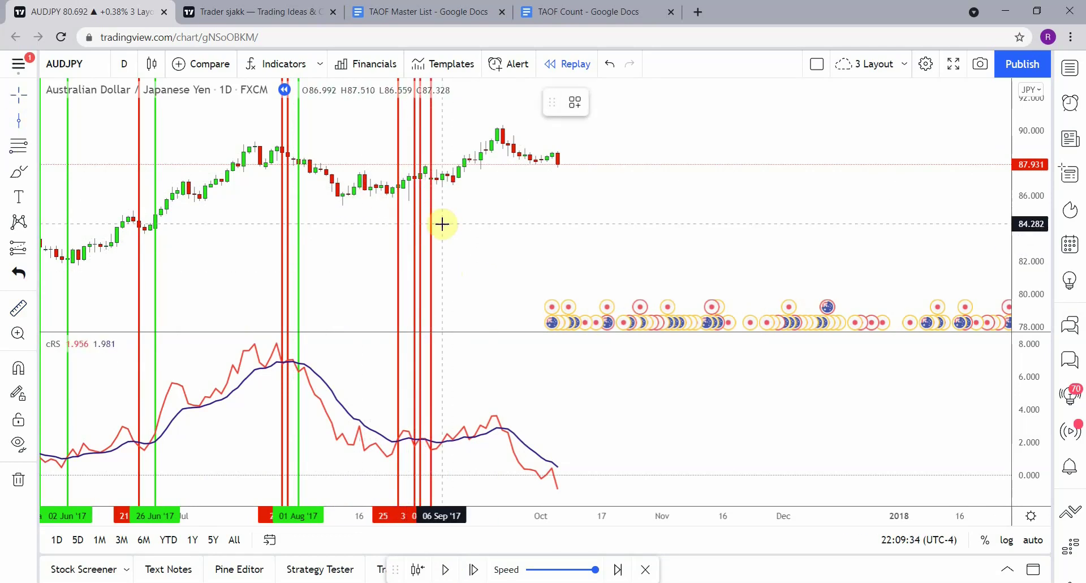
pyautogui.hotkey('alt', 'v')
pyautogui.click(477, 225)
pyautogui.hotkey('alt', 'v')
pyautogui.click(603, 102)
pyautogui.click(602, 285)
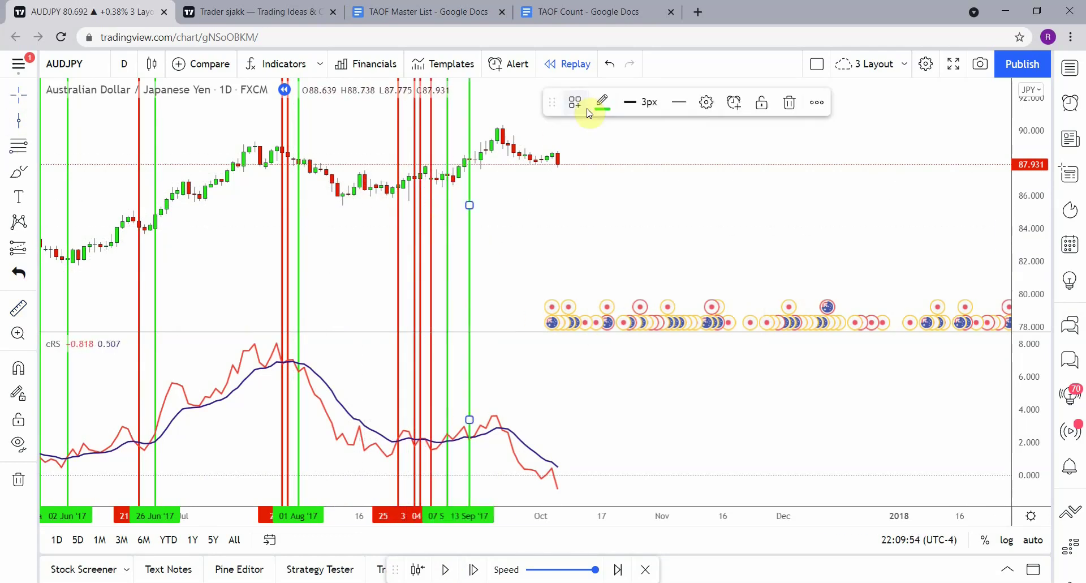
pyautogui.hotkey('alt', 'v')
# Mark the 21 Sep win, 06 Oct green trade, and 18, 19, 23 Oct trades
pyautogui.hotkey('alt', 'v')
pyautogui.click(445, 569)
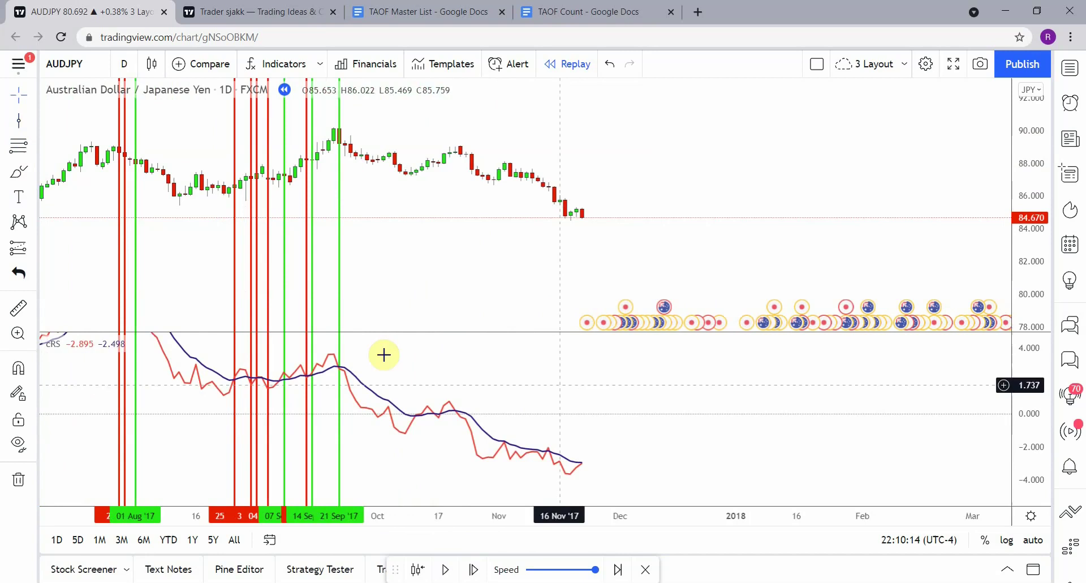
pyautogui.hotkey('alt', 'v')
pyautogui.keyDown('shift'); pyautogui.click(396, 170); pyautogui.keyUp('shift')
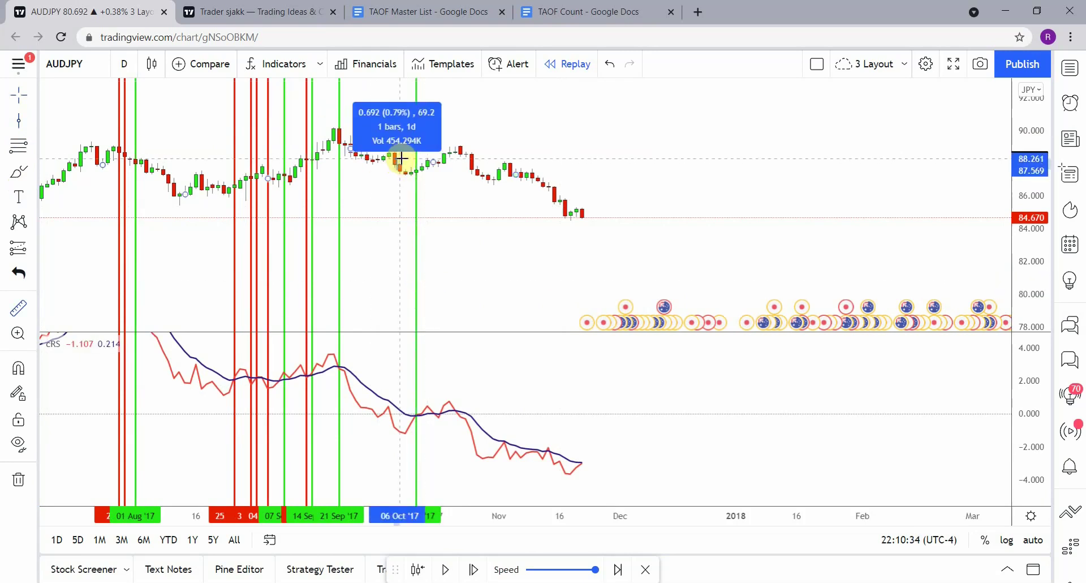
pyautogui.hotkey('alt', 'v')
pyautogui.click(602, 102)
pyautogui.click(619, 286)
# Mark the 15 Nov loss and the 23 Nov and 11 Dec winning trades
pyautogui.hotkey('alt', 'v')
pyautogui.hotkey('alt', 'v')
pyautogui.click(603, 102)
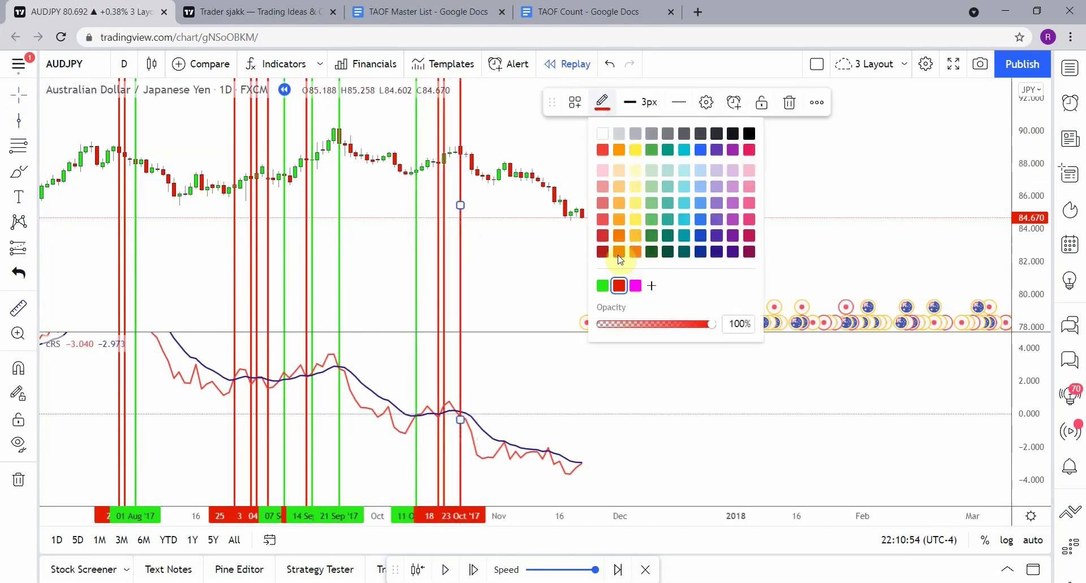
pyautogui.click(551, 272)
pyautogui.hotkey('alt', 'v')
pyautogui.hotkey('alt', 'v')
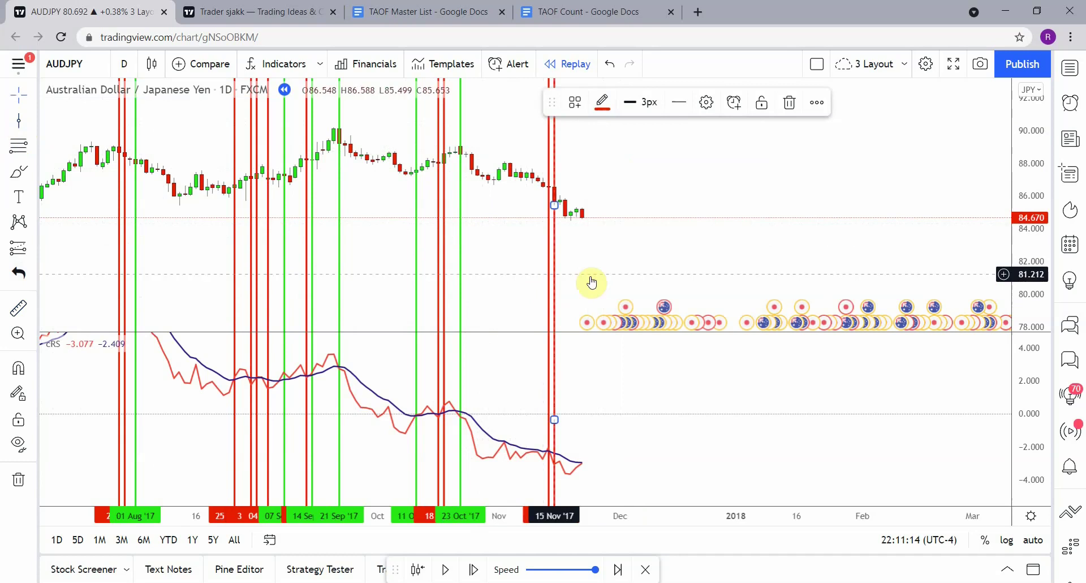
pyautogui.click(445, 569)
pyautogui.click(446, 570)
pyautogui.hotkey('alt', 'v')
pyautogui.hotkey('alt', 'v')
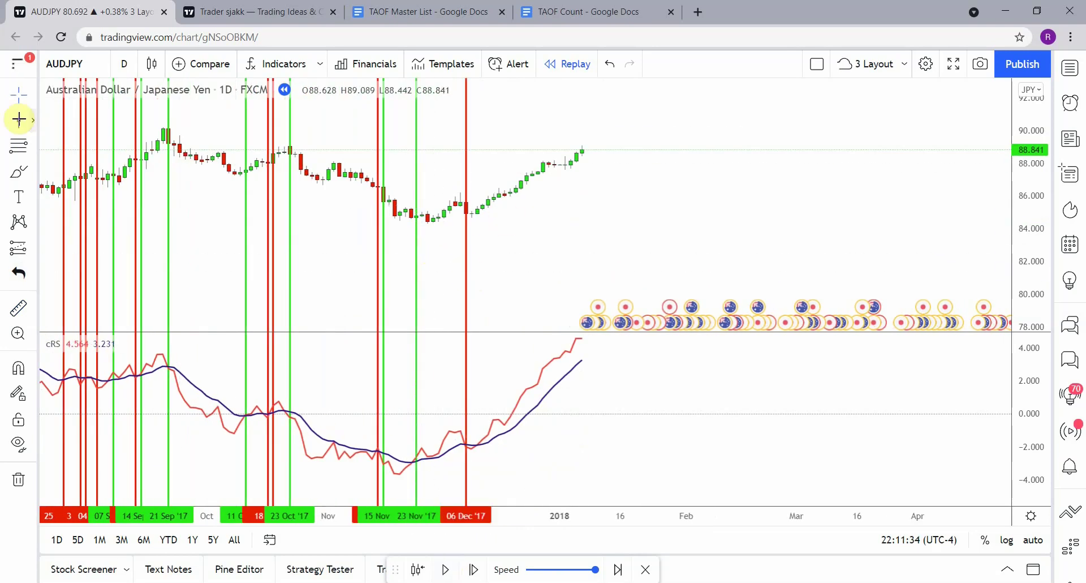
pyautogui.click(19, 119)
pyautogui.hotkey('alt', 'v')
pyautogui.click(577, 270)
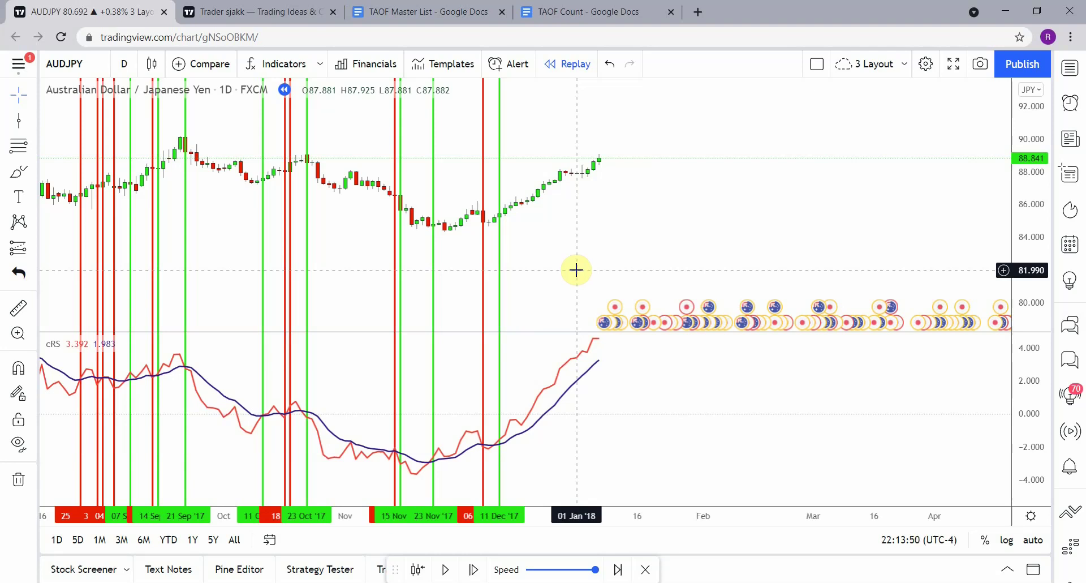
# Zoom out, pan back to January and compress the price scale so every 2017 trade line fits
pyautogui.scroll(-3, 575, 269)
pyautogui.moveTo(359, 271); pyautogui.dragTo(663, 286)
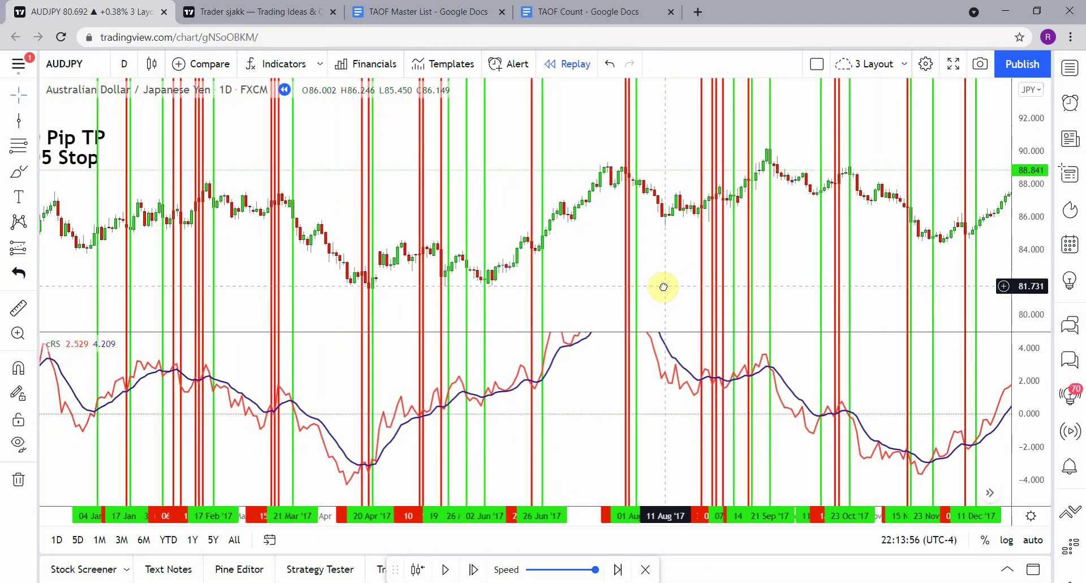
pyautogui.moveTo(1030, 150); pyautogui.dragTo(1030, 181)
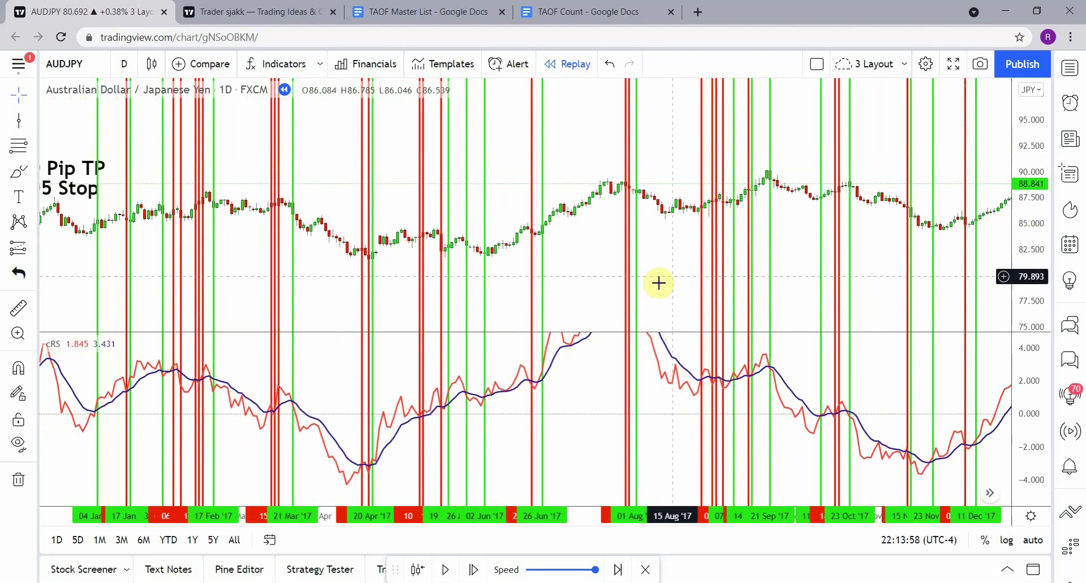